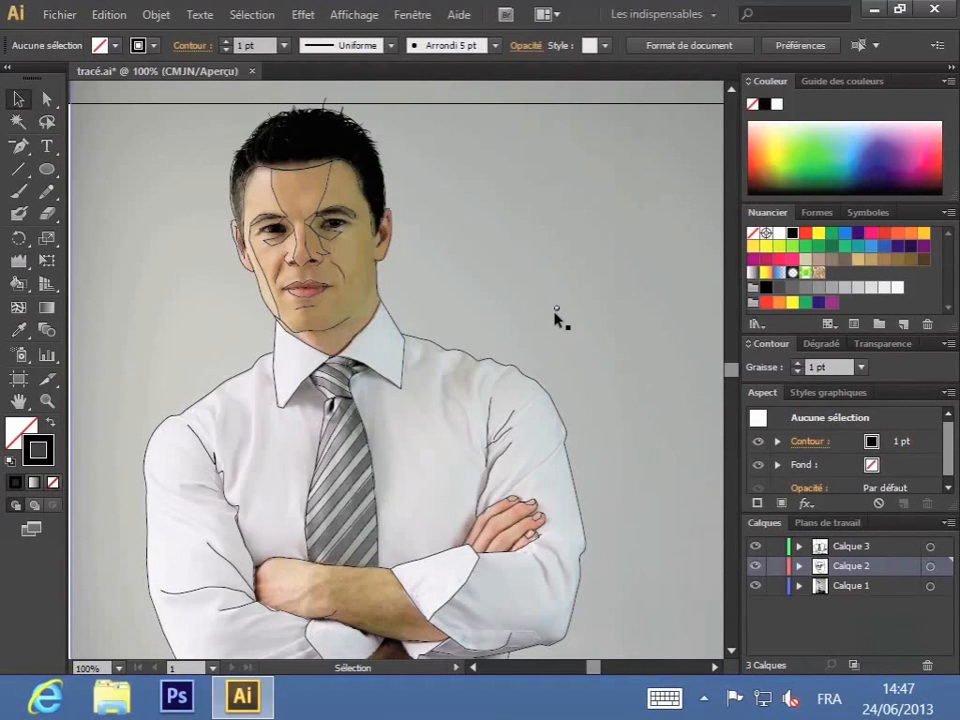
Step: Move the end anchor points of the upper and lower lip paths outward to meet at the mouth's right-hand corner
{"action": "key", "text": "space"}
{"action": "left_click_drag", "start_coordinate": [351, 244], "coordinate": [505, 318]}
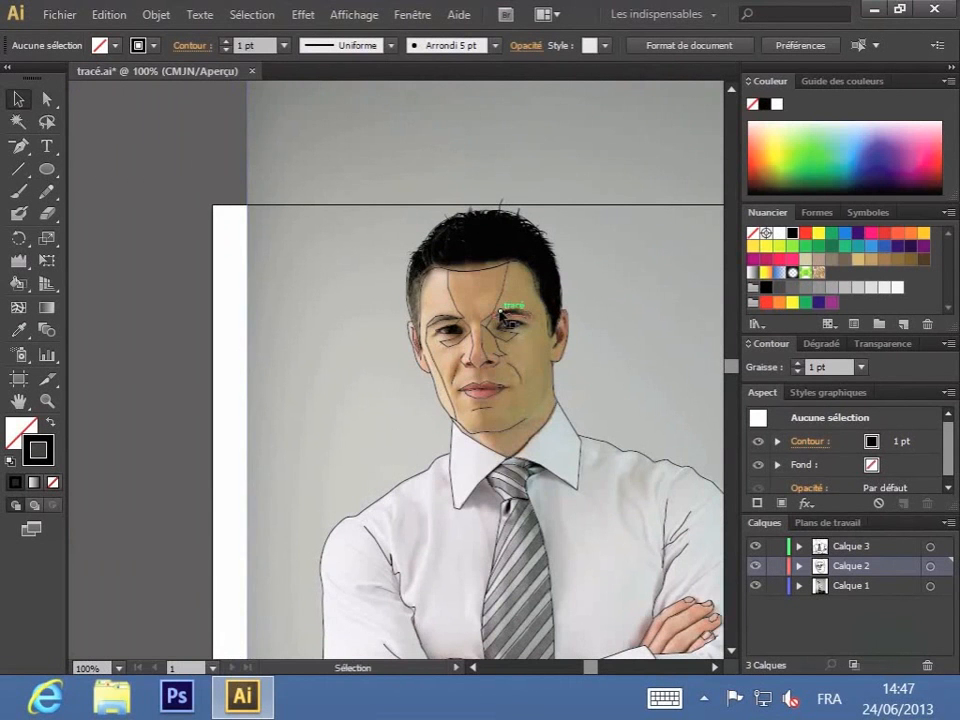
{"action": "key", "text": "ctrl+plus"}
{"action": "key", "text": "ctrl+plus"}
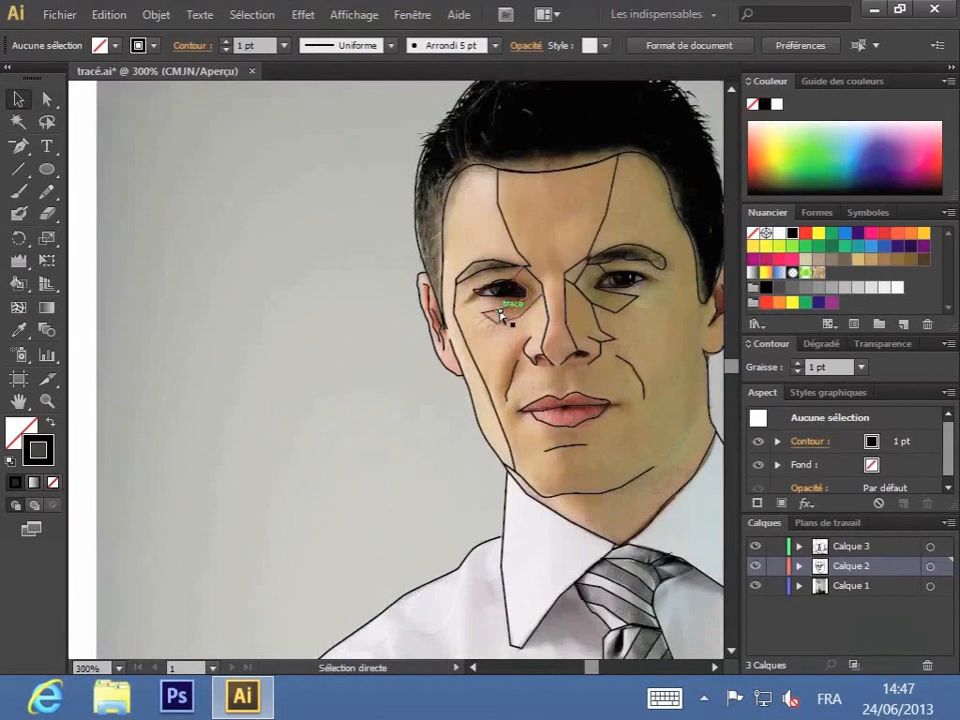
{"action": "key", "text": "ctrl+plus"}
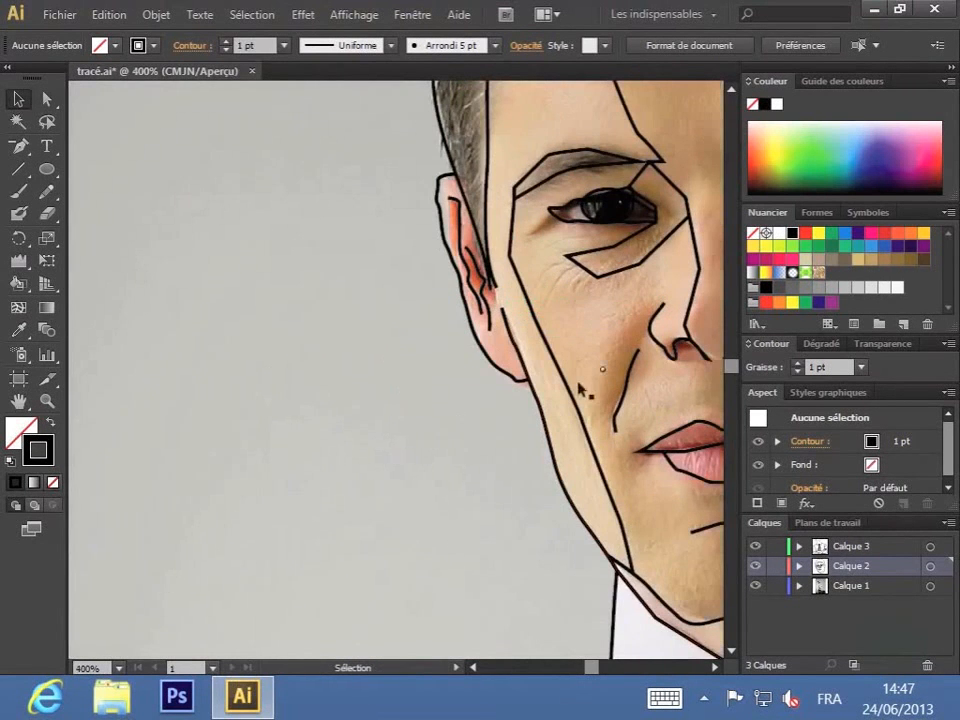
{"action": "left_click_drag", "start_coordinate": [630, 306], "coordinate": [390, 360]}
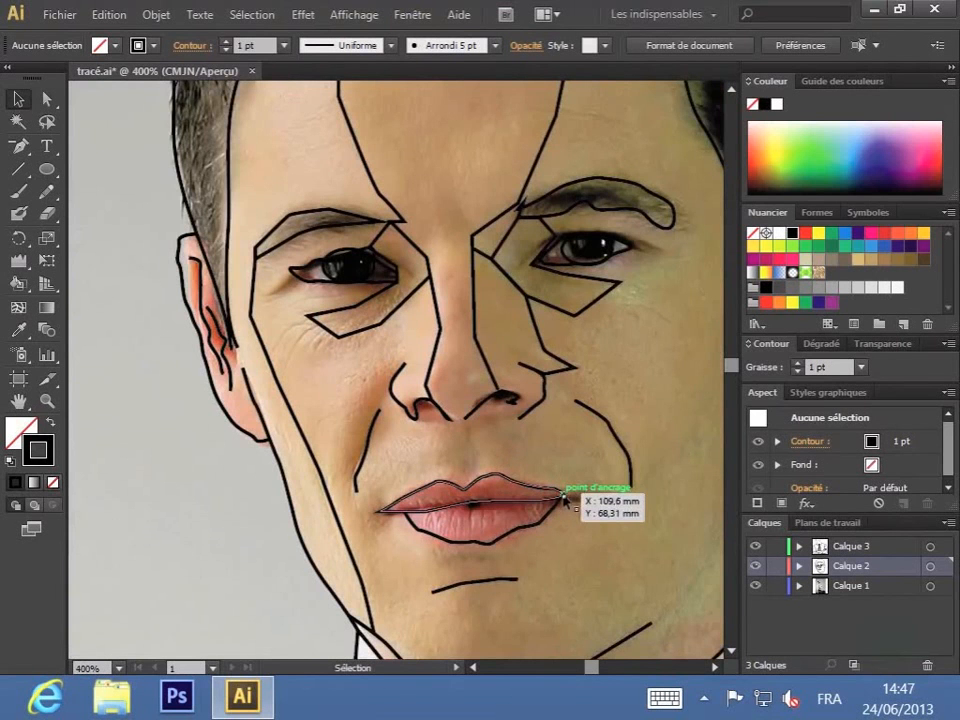
{"action": "key", "text": "ctrl+plus"}
{"action": "key", "text": "ctrl+plus"}
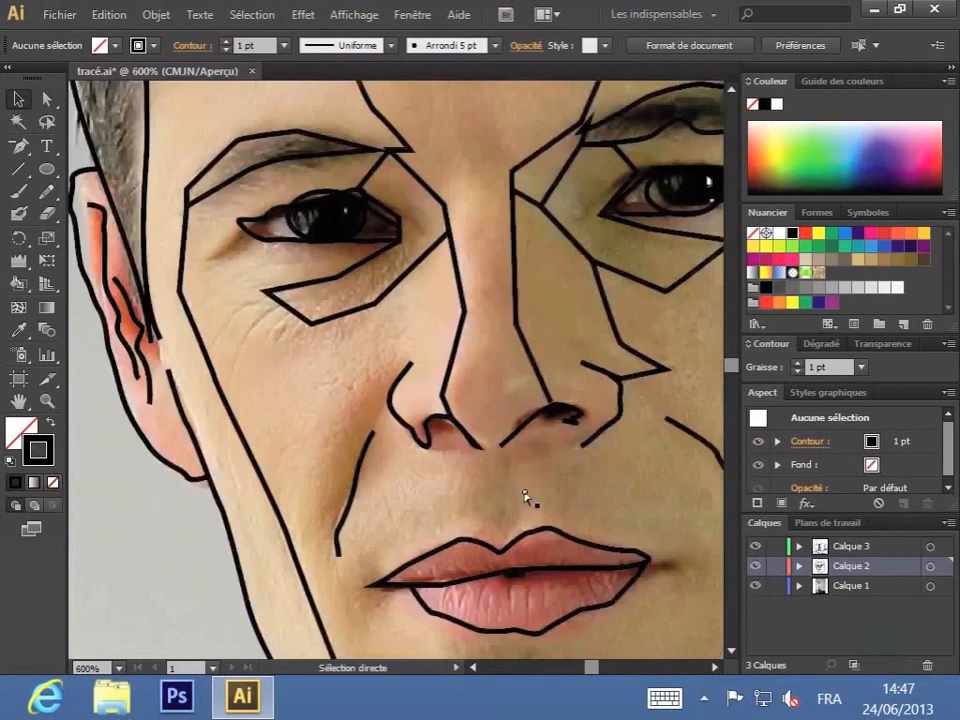
{"action": "left_click_drag", "start_coordinate": [612, 558], "coordinate": [484, 377]}
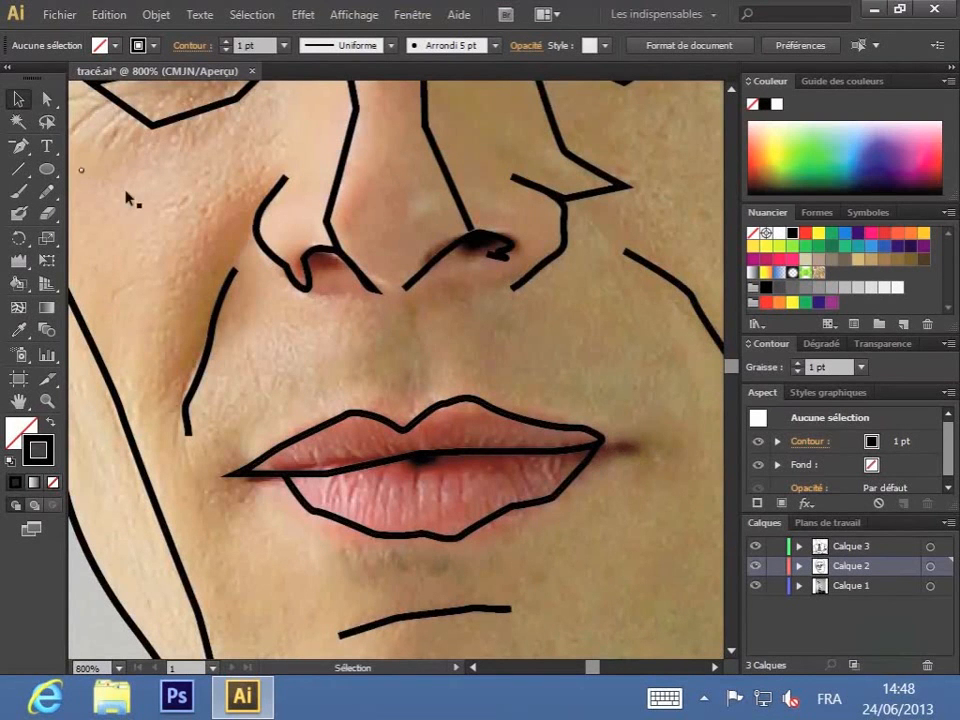
{"action": "left_click", "coordinate": [47, 101]}
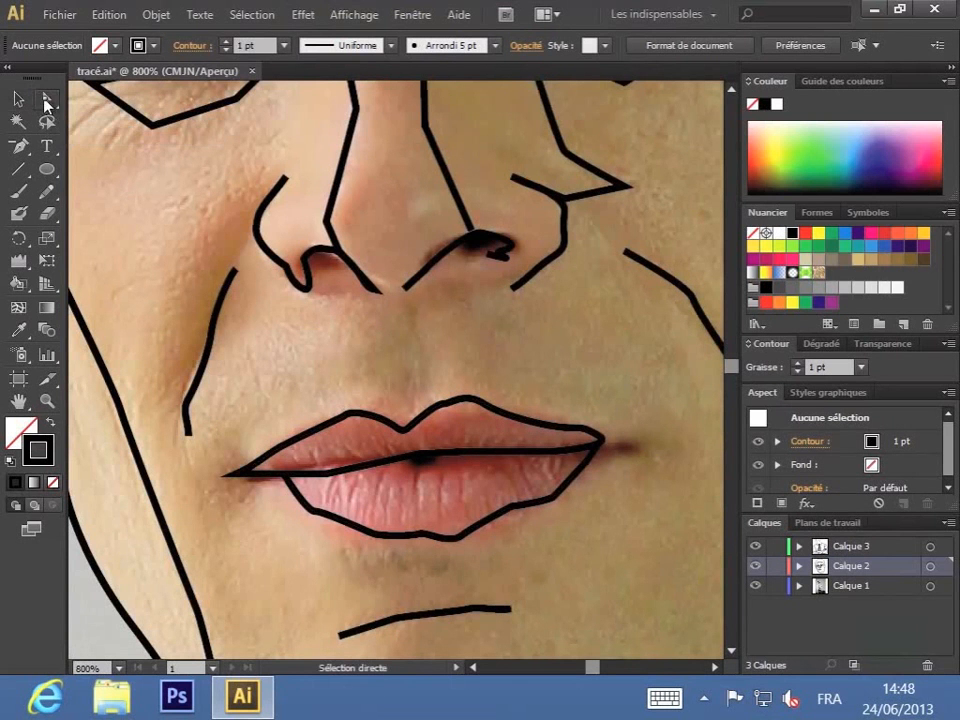
{"action": "left_click", "coordinate": [603, 440]}
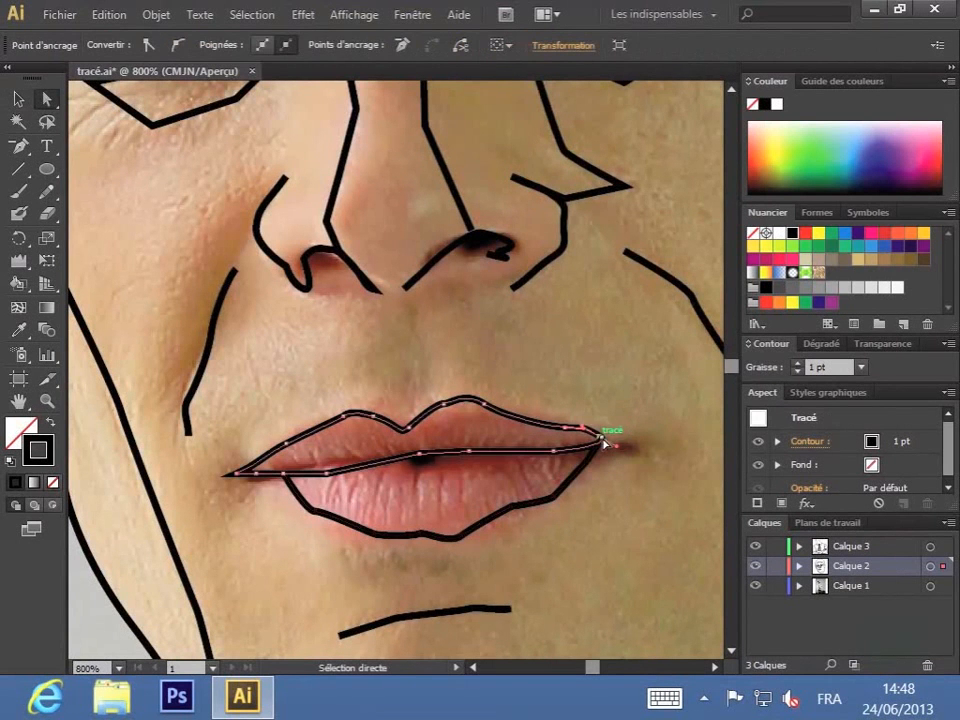
{"action": "left_click_drag", "start_coordinate": [601, 438], "coordinate": [637, 439]}
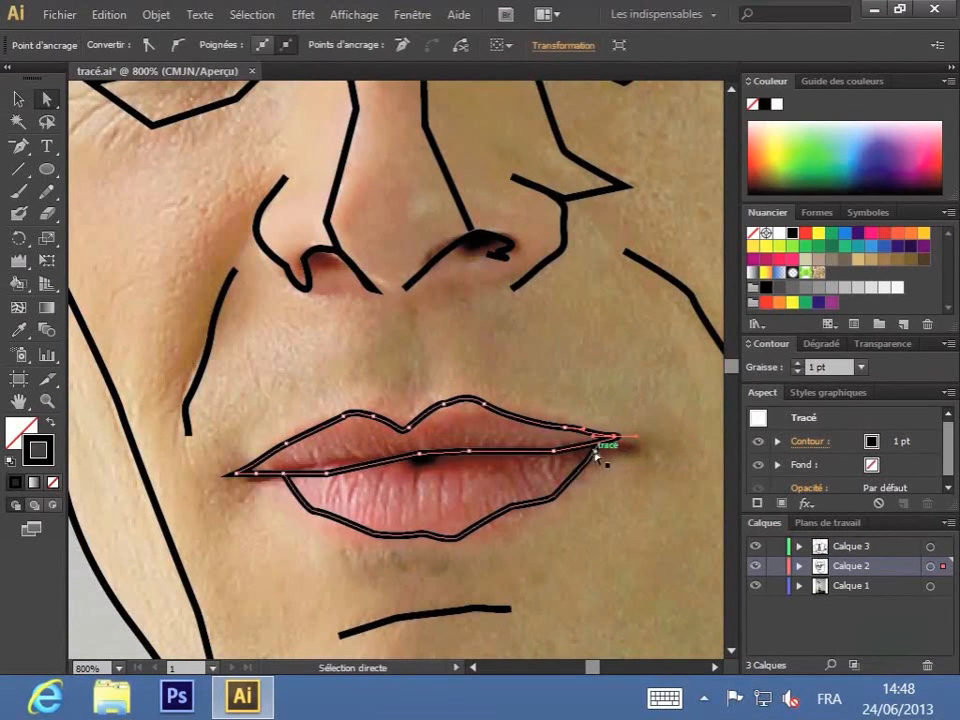
{"action": "mouse_move", "coordinate": [606, 443]}
{"action": "left_mouse_down"}
{"action": "mouse_move", "coordinate": [600, 450]}
{"action": "mouse_move", "coordinate": [615, 438]}
{"action": "left_mouse_up"}
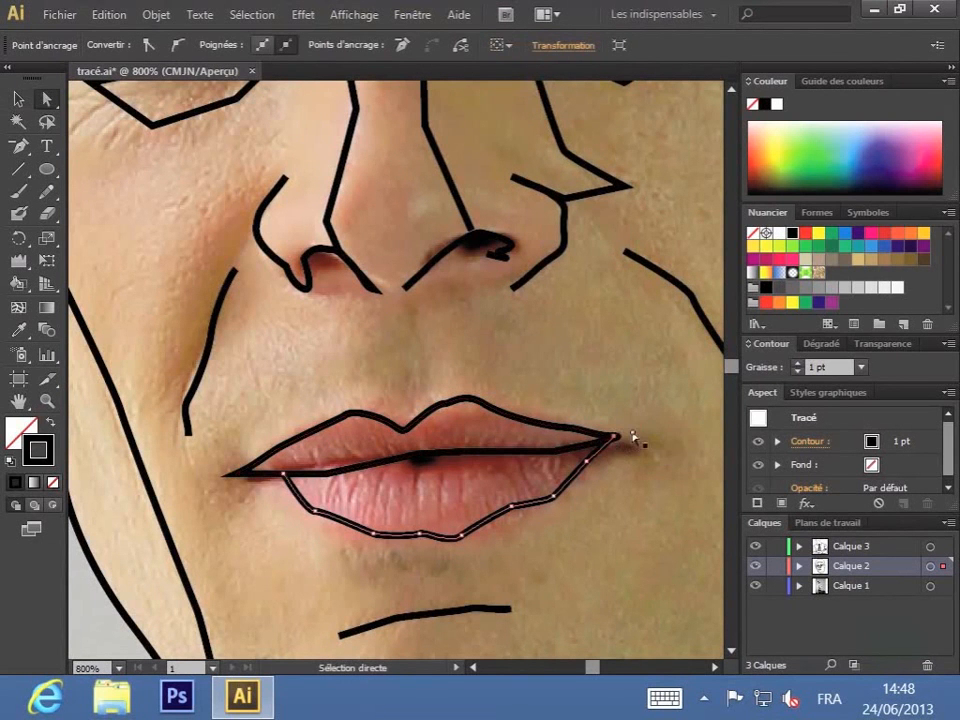
{"action": "left_click", "coordinate": [616, 438]}
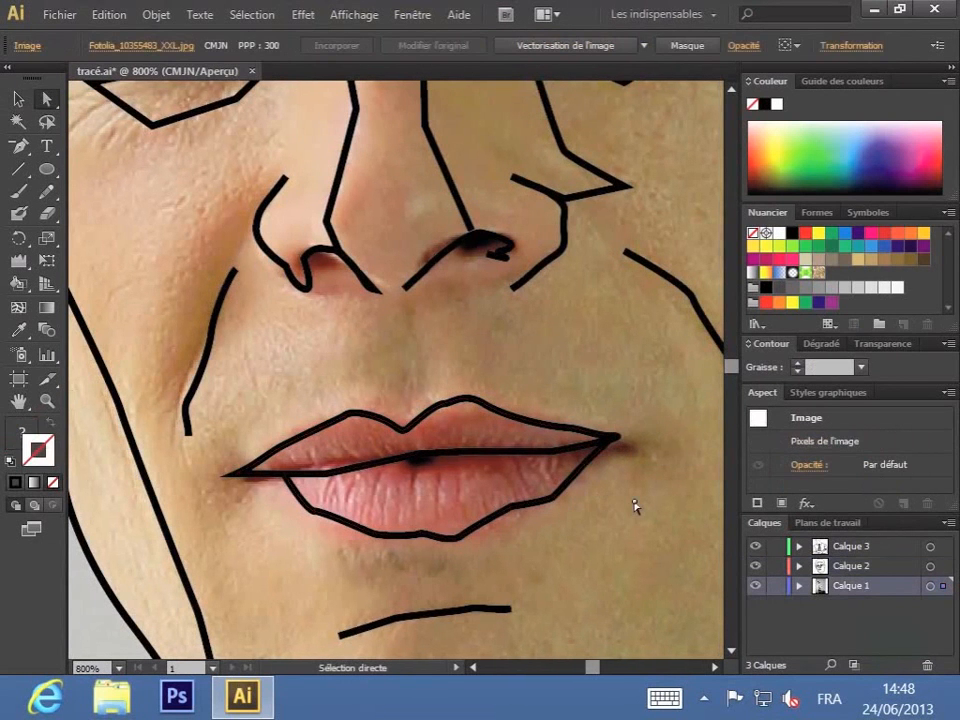
Step: Reshape the lower lip's bottom outline by moving its anchor points and handles into an even curve along the lip edge
{"action": "left_click", "coordinate": [418, 535]}
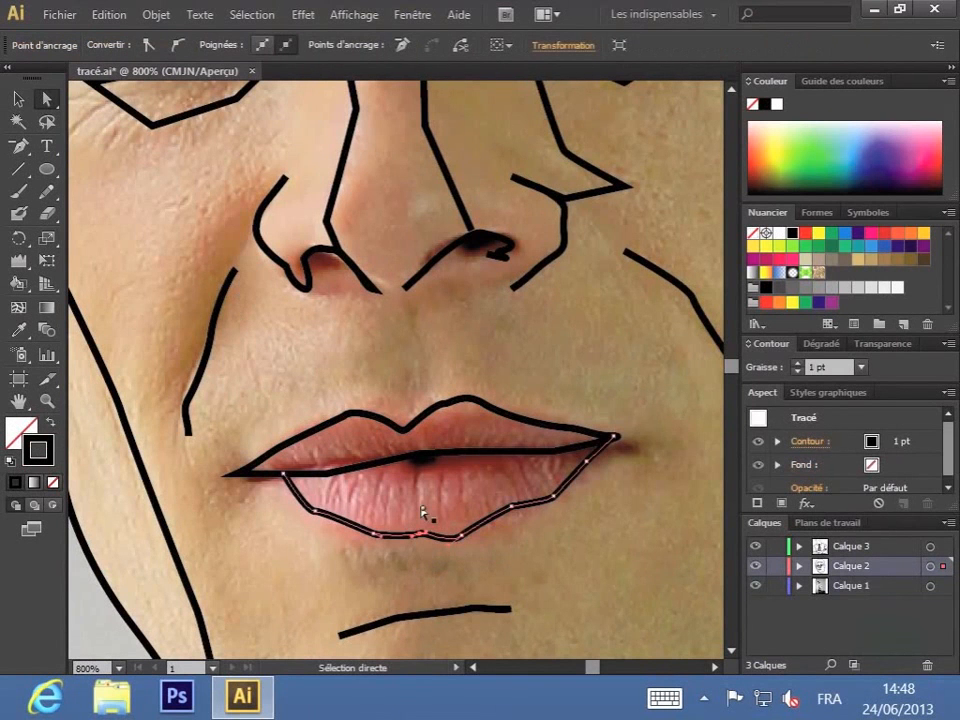
{"action": "left_click_drag", "start_coordinate": [420, 540], "coordinate": [446, 536]}
{"action": "left_click_drag", "start_coordinate": [513, 512], "coordinate": [482, 528]}
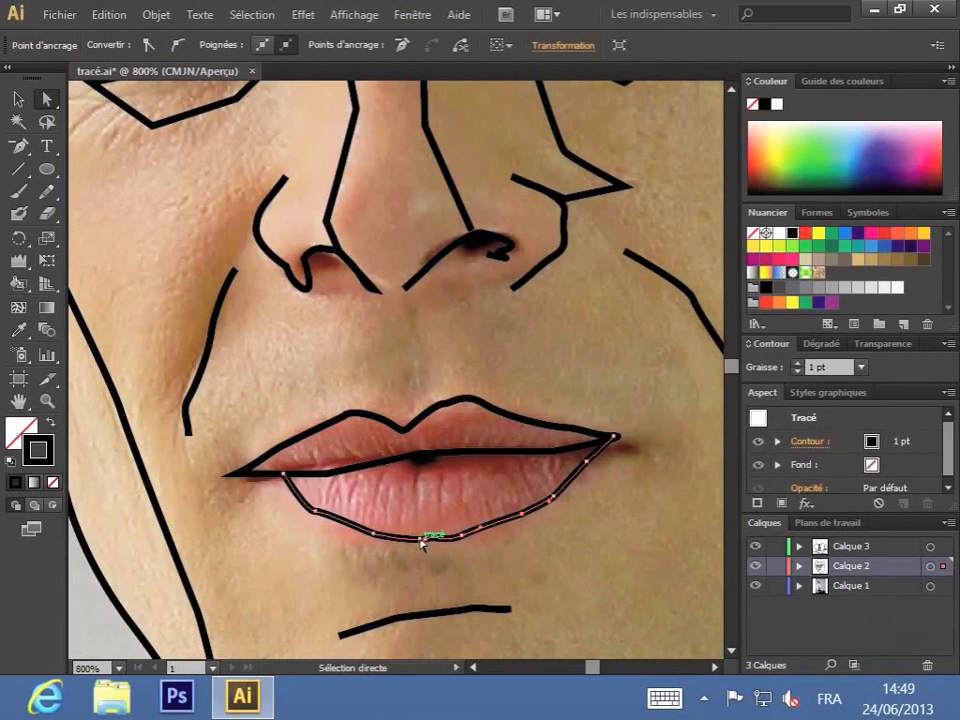
{"action": "left_click_drag", "start_coordinate": [318, 511], "coordinate": [316, 508]}
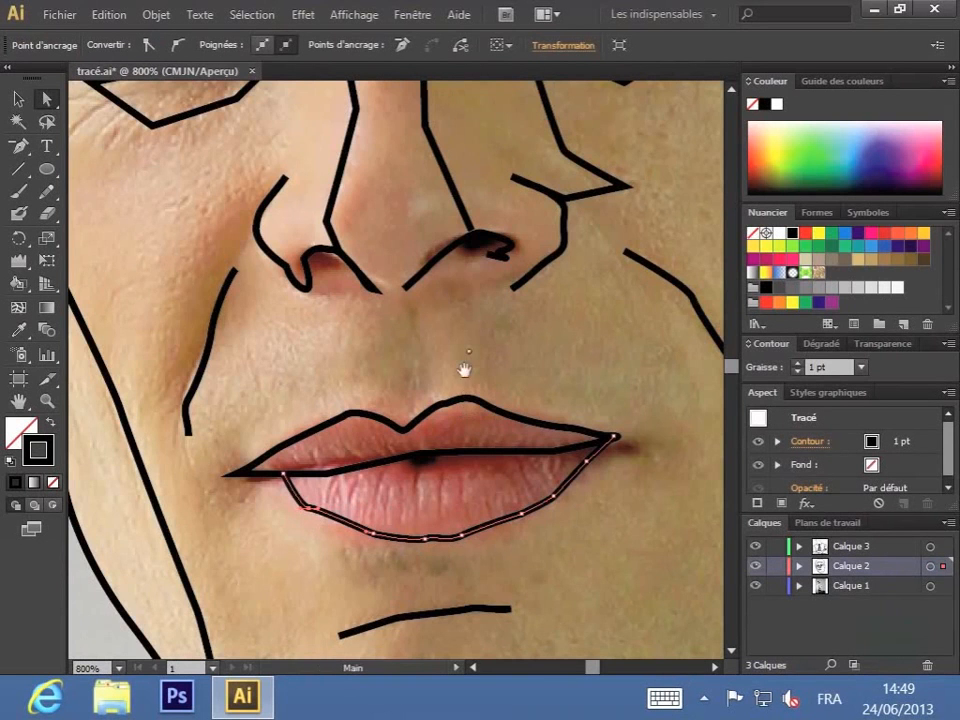
Step: Convert the corner anchor points of the shadow path under the left-hand eye to smooth points
{"action": "scroll", "coordinate": [460, 365], "scroll_direction": "up", "scroll_amount": 2}
{"action": "left_click_drag", "start_coordinate": [458, 357], "coordinate": [460, 611]}
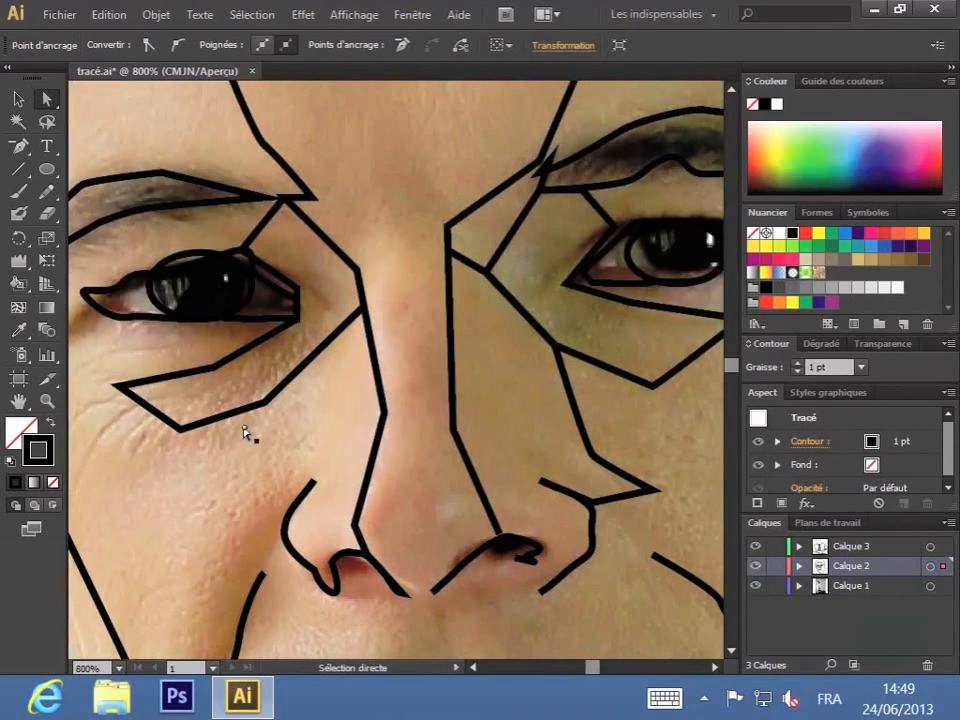
{"action": "left_click", "coordinate": [127, 392]}
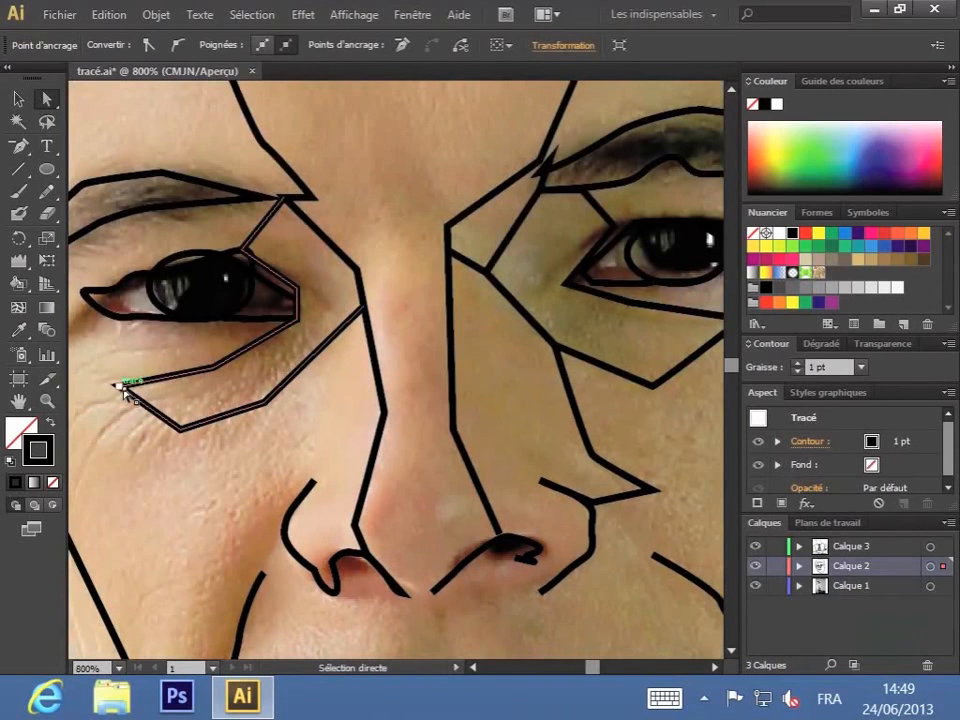
{"action": "left_click", "coordinate": [124, 392]}
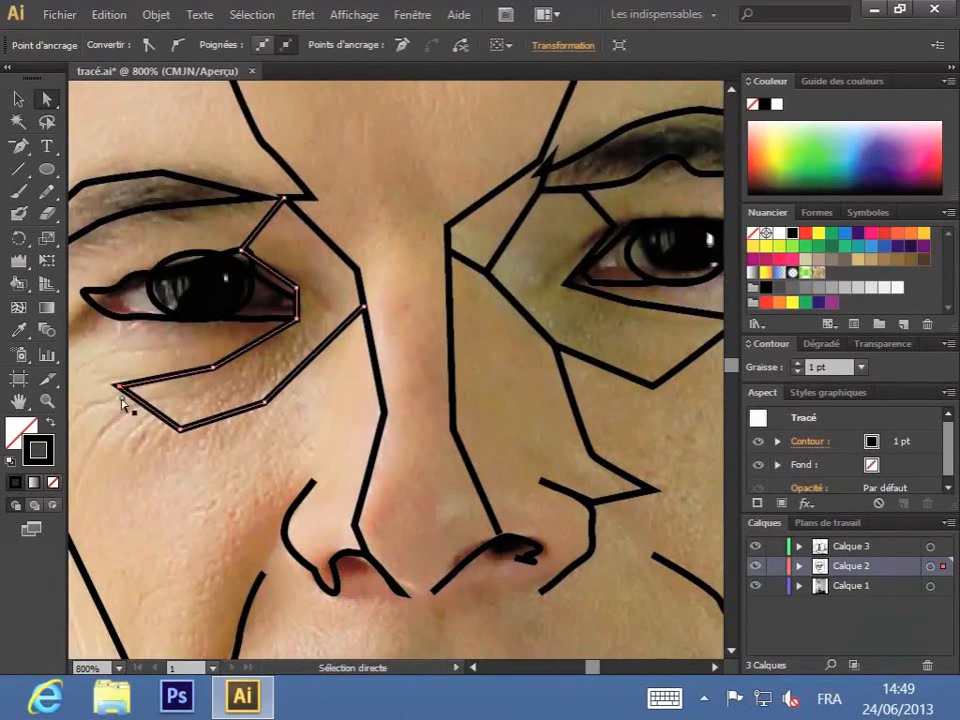
{"action": "left_click", "coordinate": [178, 48]}
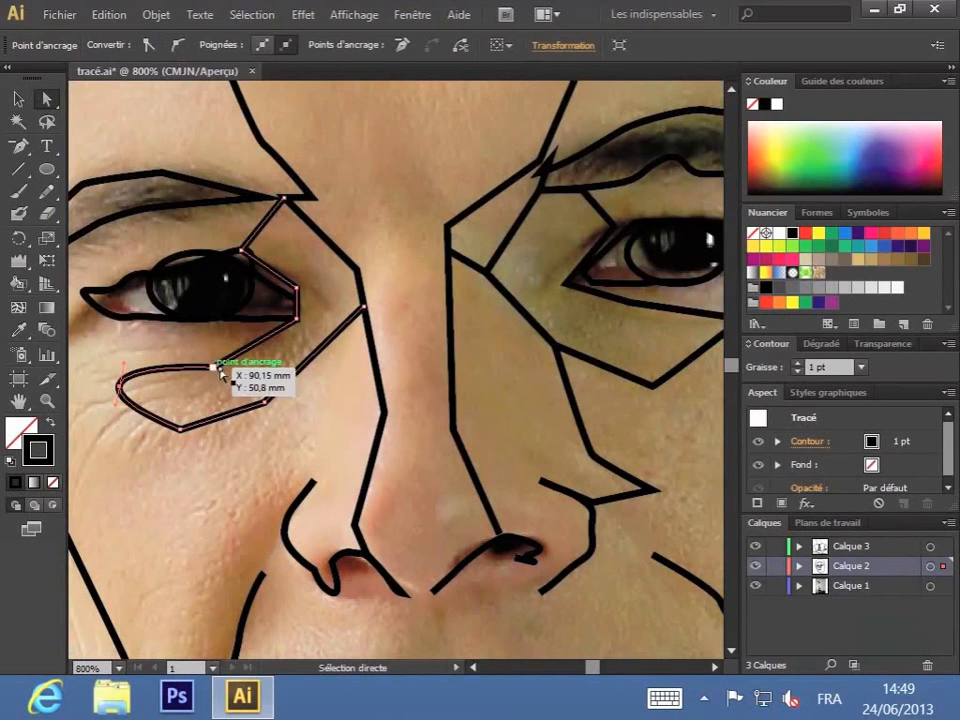
{"action": "left_click", "coordinate": [175, 48]}
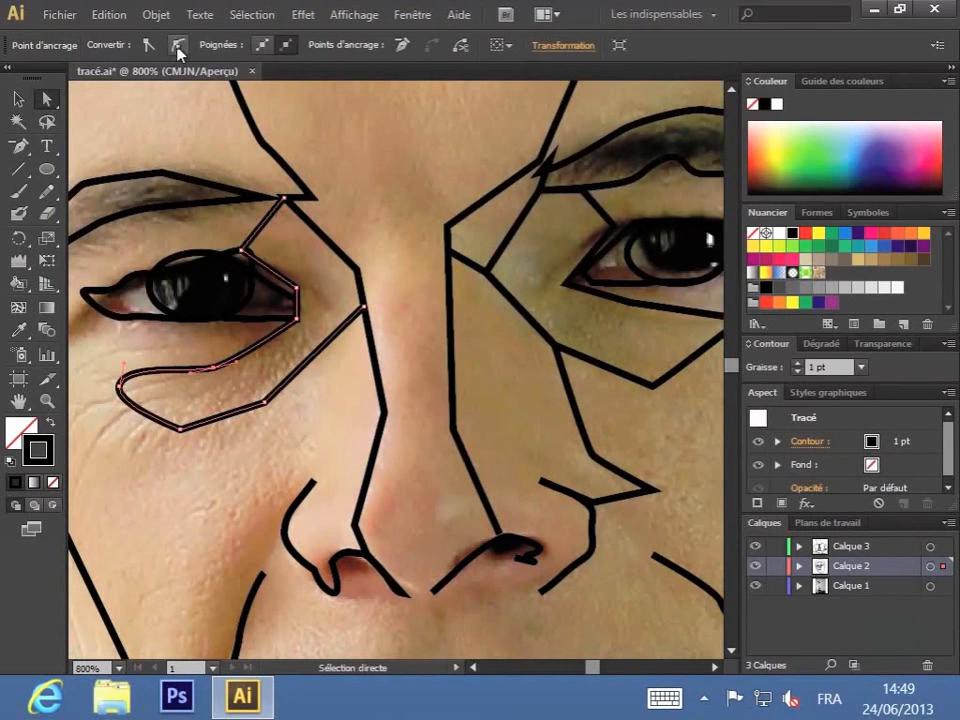
{"action": "left_click", "coordinate": [180, 429]}
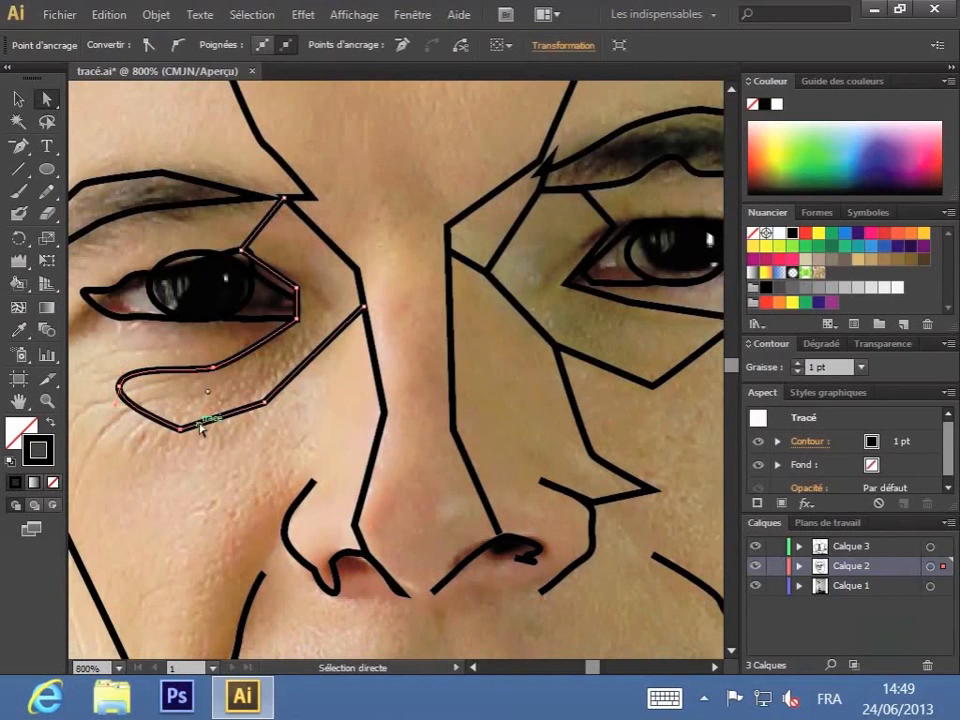
{"action": "left_click", "coordinate": [176, 45]}
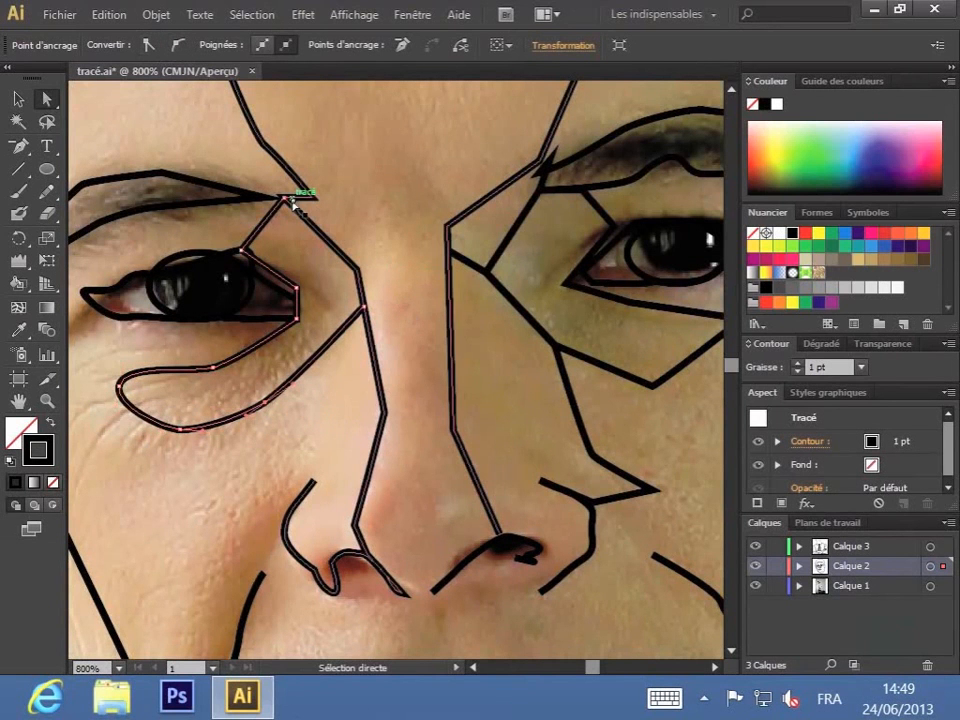
Step: Convert the pointed tip and the adjoining corner of the path beside the right-hand nostril to smooth points
{"action": "left_click", "coordinate": [655, 491]}
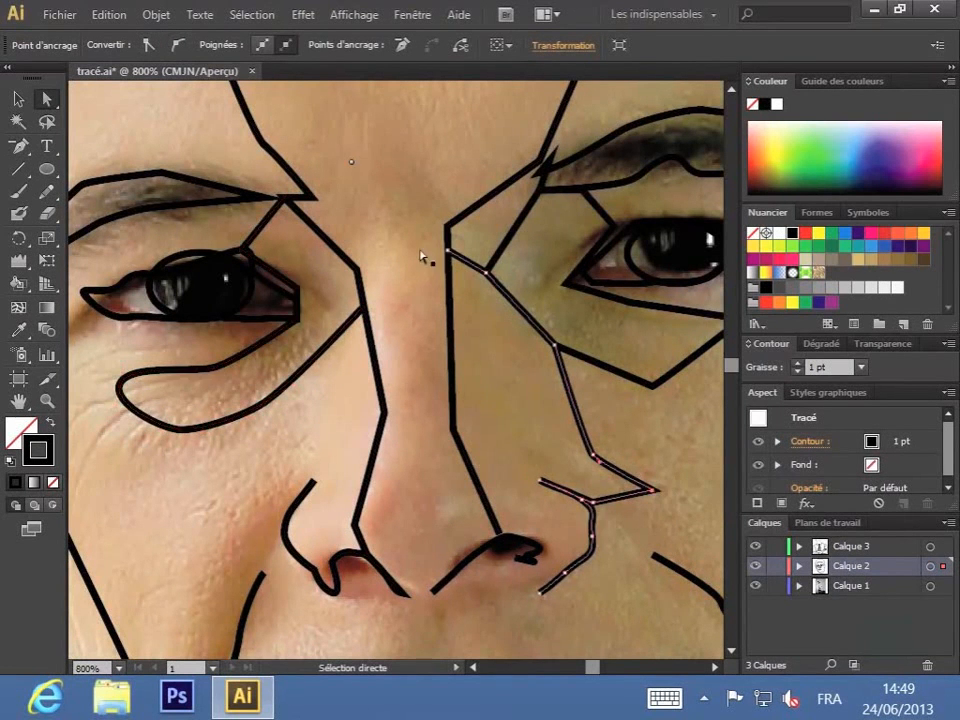
{"action": "left_click", "coordinate": [180, 45]}
{"action": "left_click", "coordinate": [593, 456]}
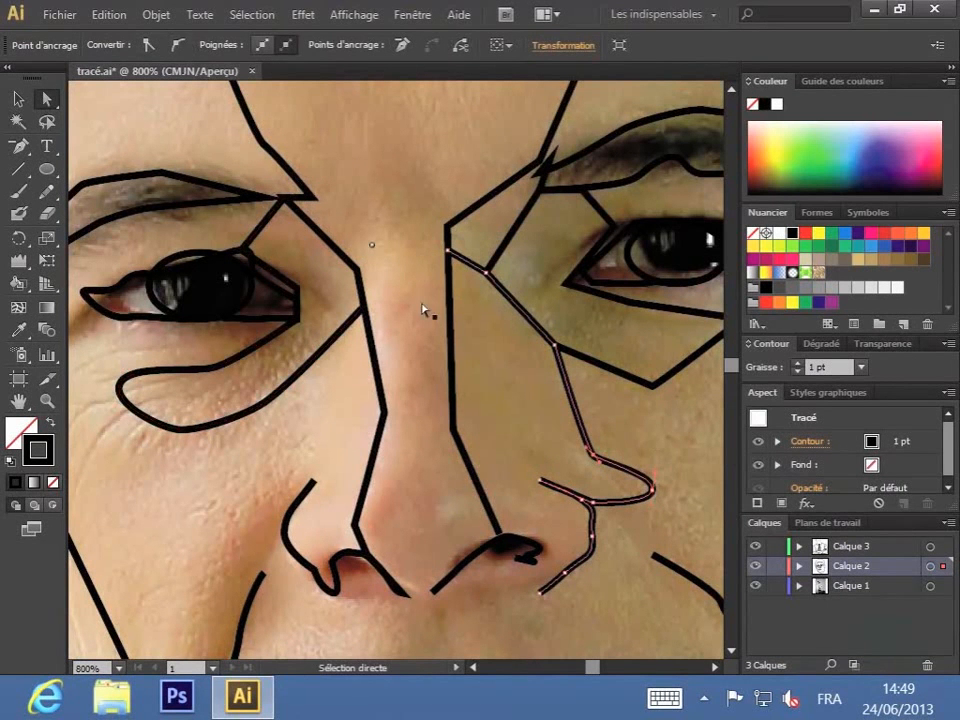
{"action": "left_click", "coordinate": [180, 45]}
Step: Move the inner anchor point of the left-hand eyebrow path to meet the line at the top of the nose
{"action": "left_click", "coordinate": [266, 199]}
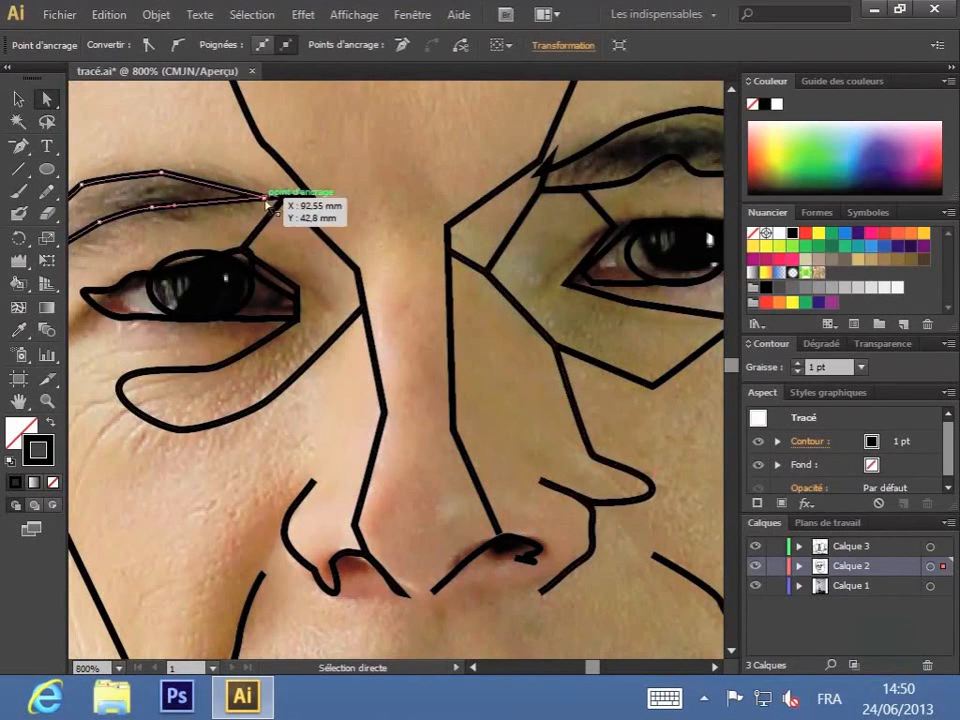
{"action": "left_click_drag", "start_coordinate": [266, 199], "coordinate": [278, 198]}
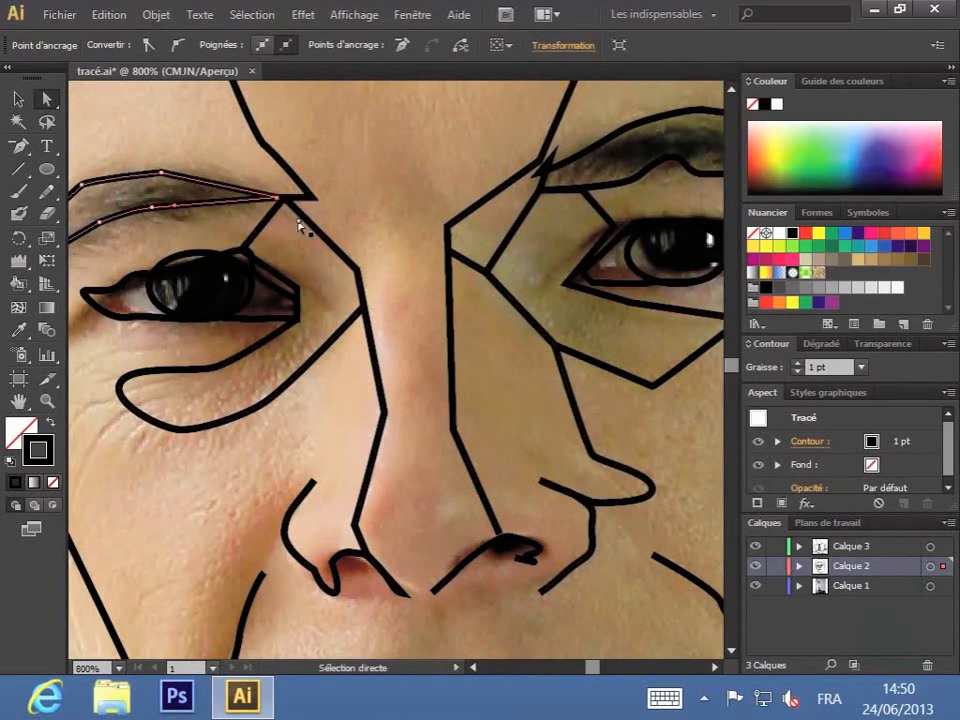
{"action": "left_click", "coordinate": [332, 214]}
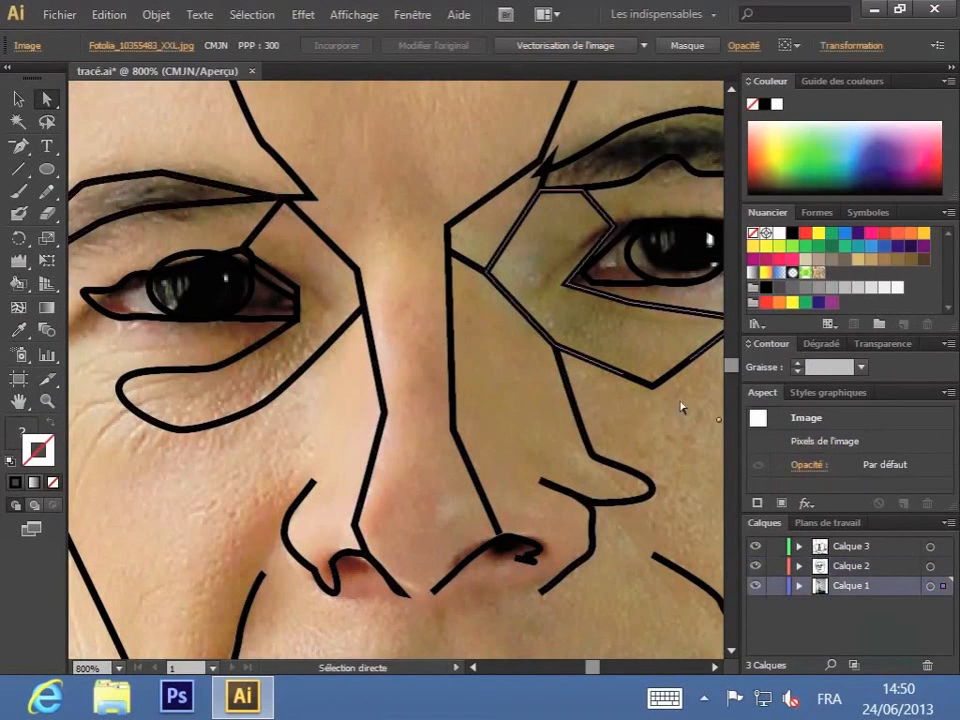
Step: Reshape the left-hand eye outline by moving its upper eyelid and outer corner anchor points to follow the photo
{"action": "key", "text": "space"}
{"action": "left_click_drag", "start_coordinate": [406, 188], "coordinate": [538, 311]}
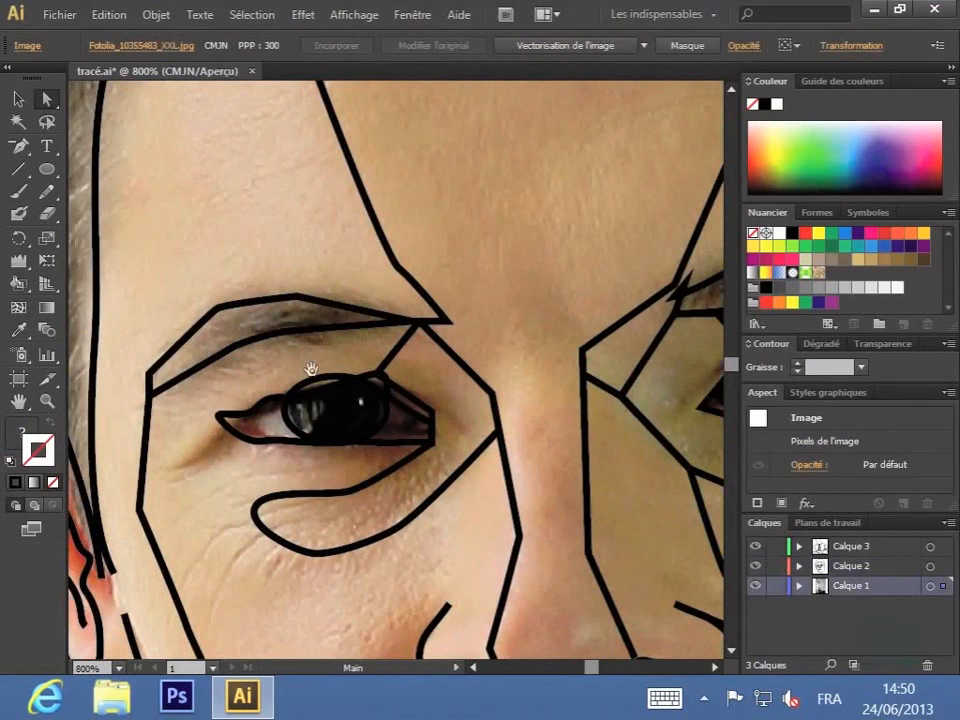
{"action": "left_click", "coordinate": [267, 404]}
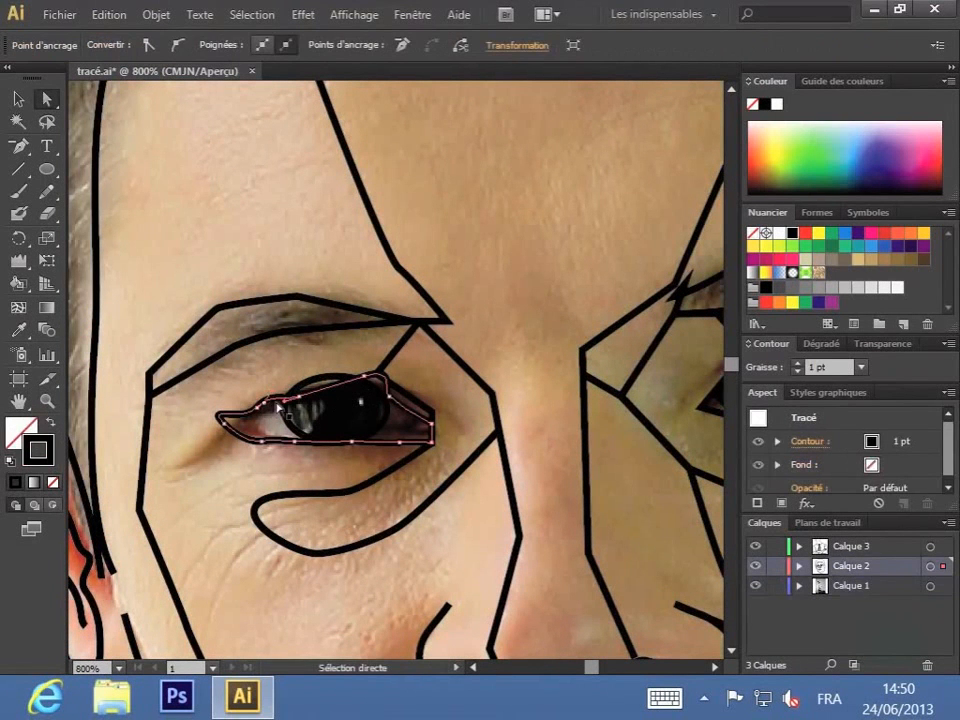
{"action": "left_click_drag", "start_coordinate": [271, 393], "coordinate": [297, 388]}
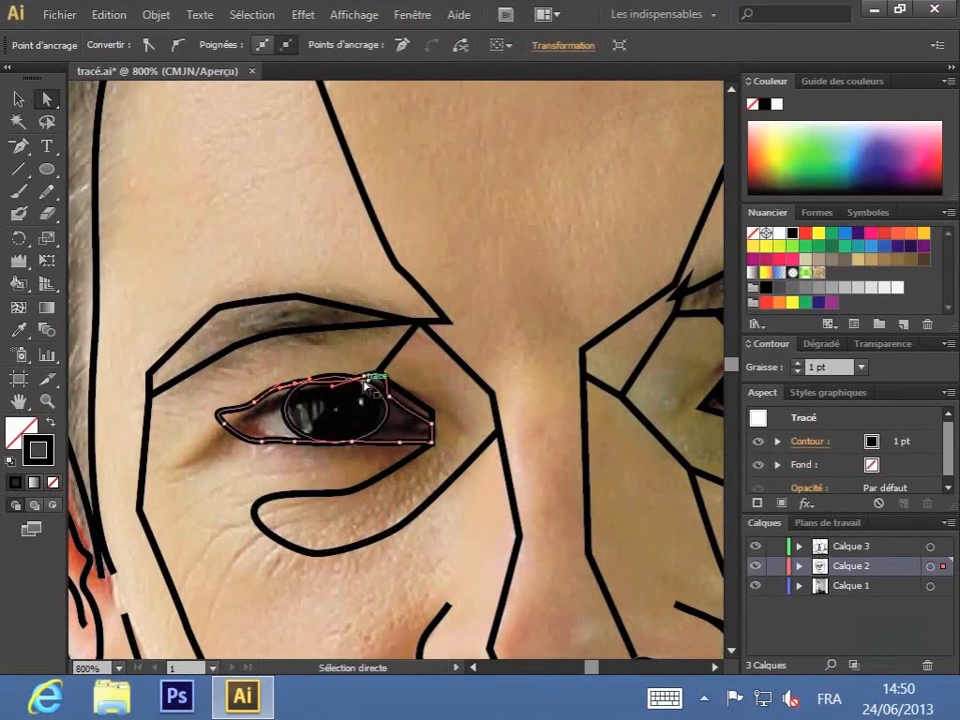
{"action": "mouse_move", "coordinate": [361, 379]}
{"action": "left_mouse_down"}
{"action": "mouse_move", "coordinate": [337, 378]}
{"action": "mouse_move", "coordinate": [379, 364]}
{"action": "mouse_move", "coordinate": [372, 375]}
{"action": "left_mouse_up"}
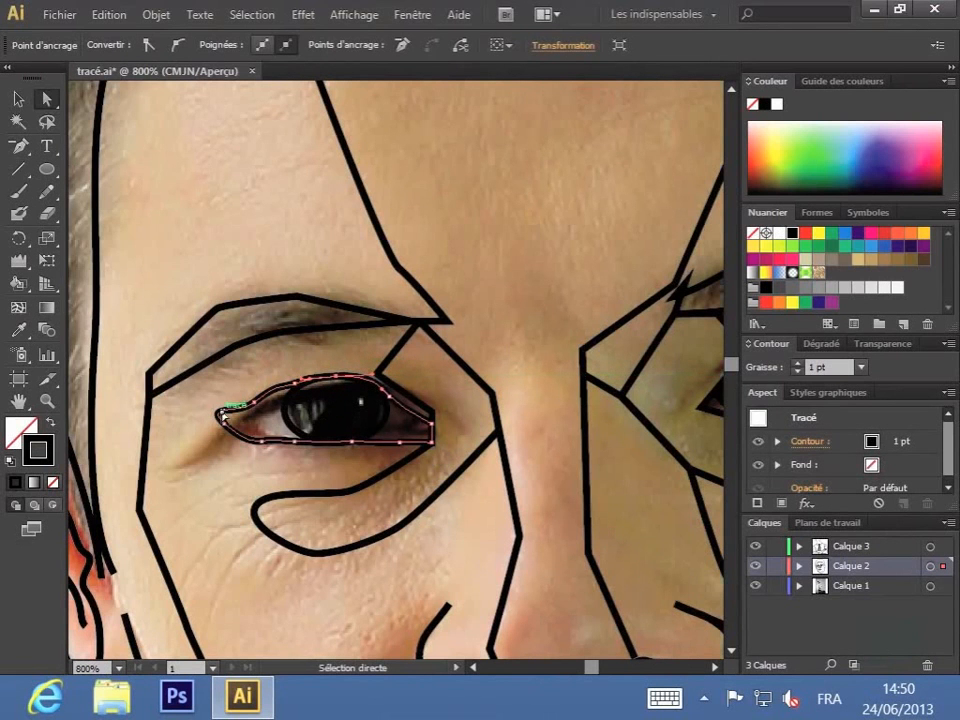
{"action": "left_click_drag", "start_coordinate": [225, 414], "coordinate": [258, 444]}
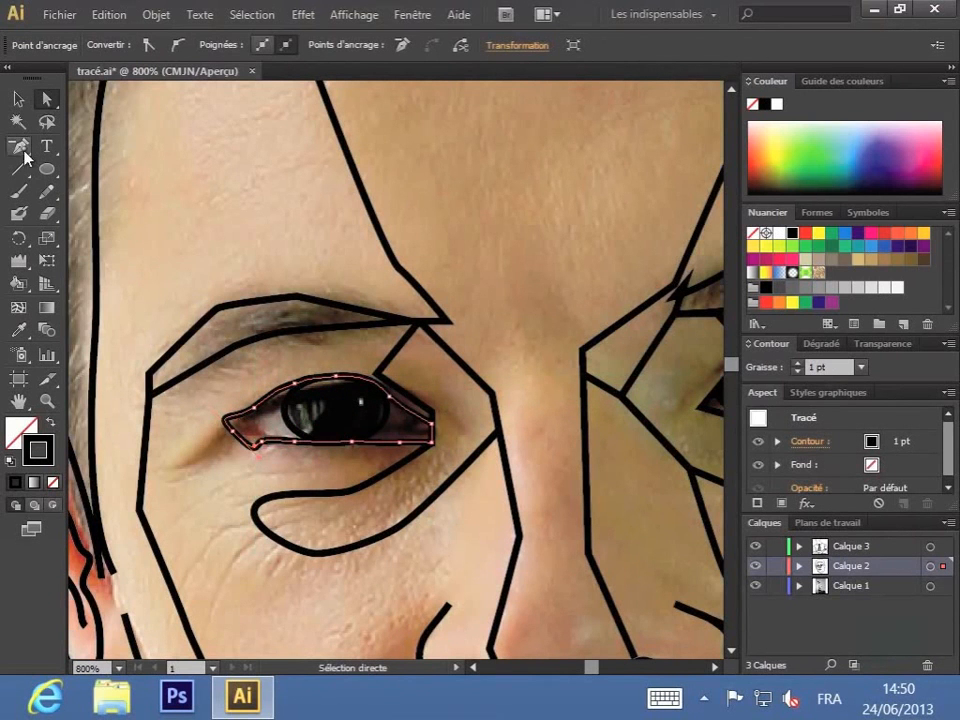
Step: Delete the extra anchor point near the eye outline's lower outer corner and adjust the remaining handle to smooth the curve
{"action": "left_click_drag", "start_coordinate": [22, 151], "coordinate": [79, 191]}
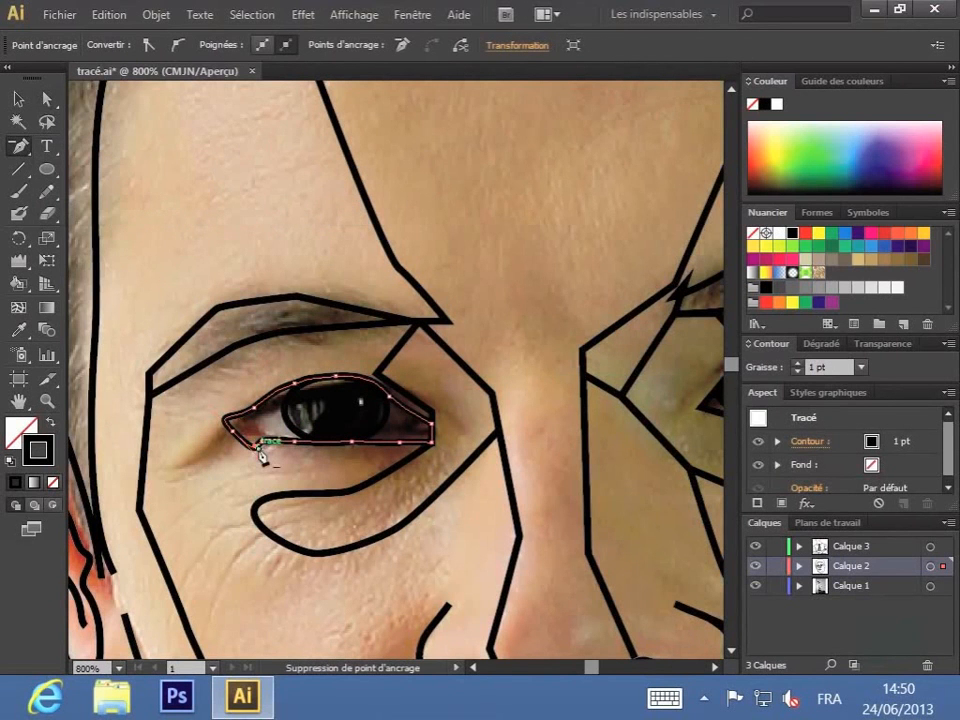
{"action": "left_click", "coordinate": [261, 456]}
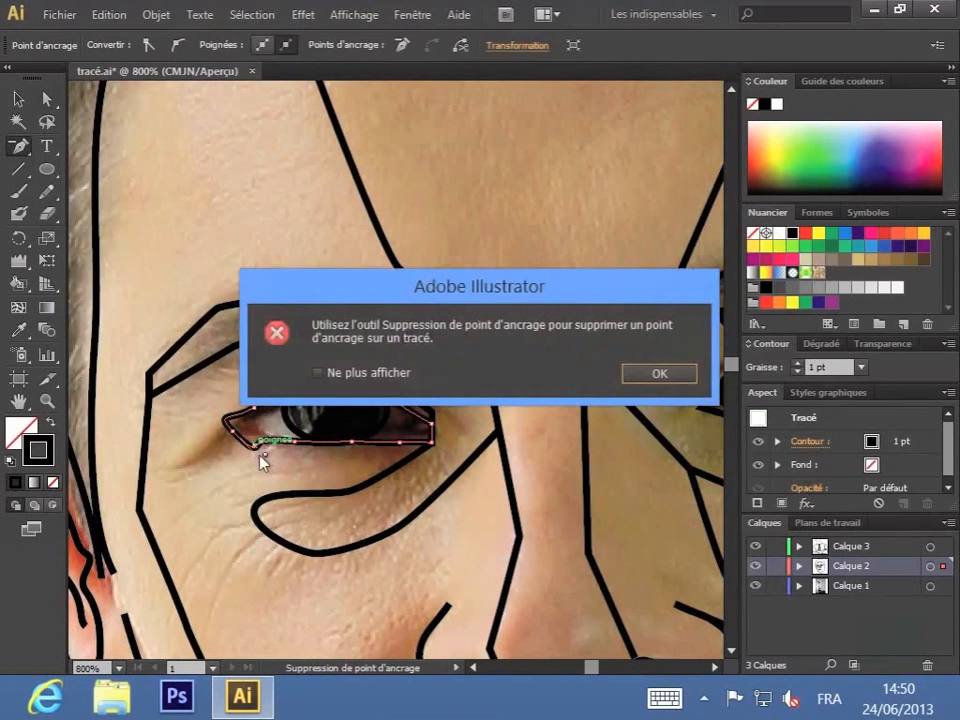
{"action": "left_click", "coordinate": [662, 375]}
{"action": "left_click", "coordinate": [262, 443]}
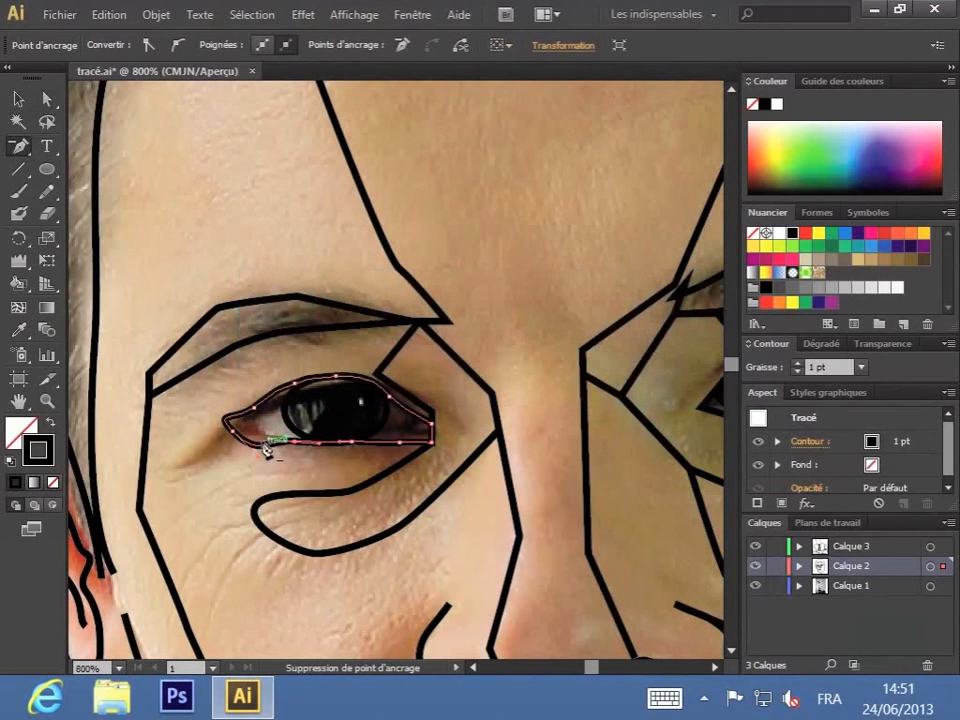
{"action": "key", "text": "a"}
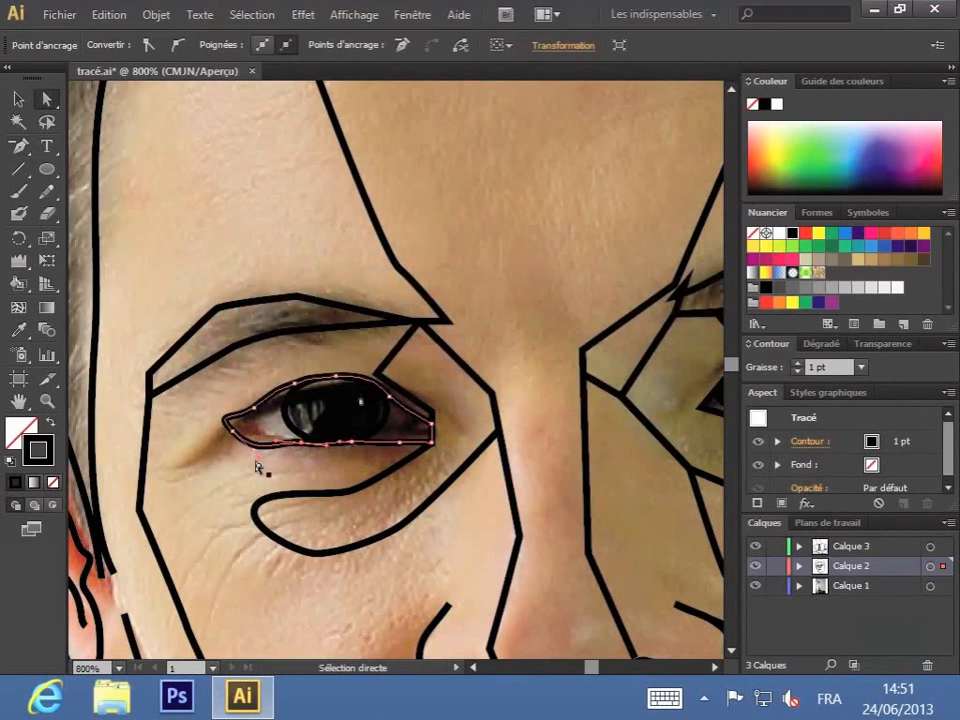
{"action": "left_click_drag", "start_coordinate": [258, 461], "coordinate": [248, 437]}
{"action": "left_click", "coordinate": [313, 461]}
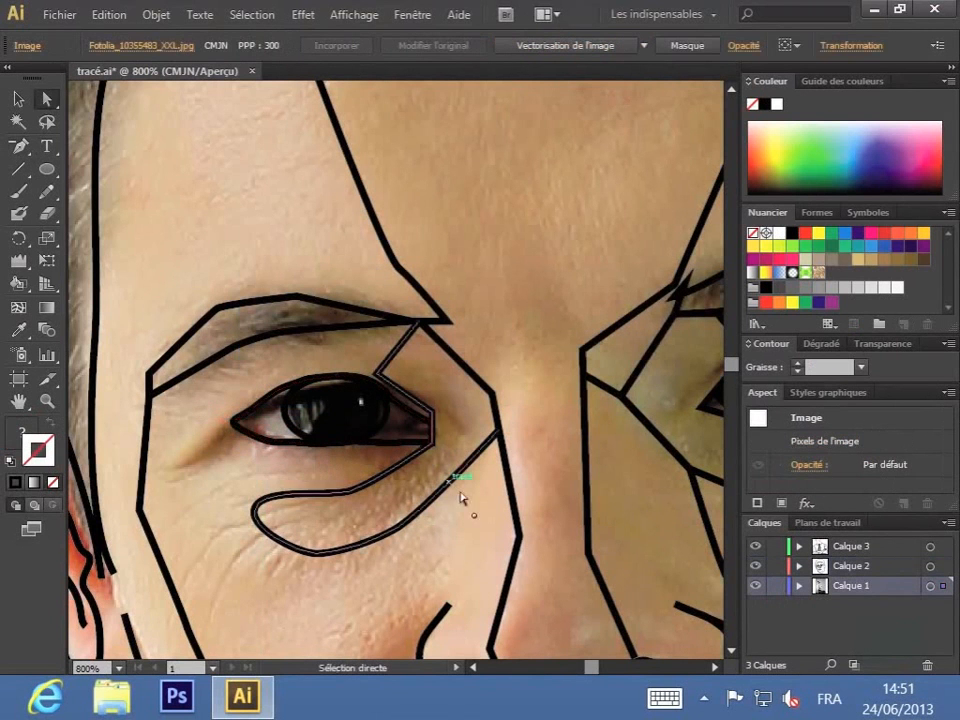
Step: Move the shadow path's anchor point onto the left-hand eye's upper lid and convert its point at the inner eye corner to smooth
{"action": "left_click_drag", "start_coordinate": [596, 540], "coordinate": [321, 440]}
{"action": "left_click", "coordinate": [243, 352]}
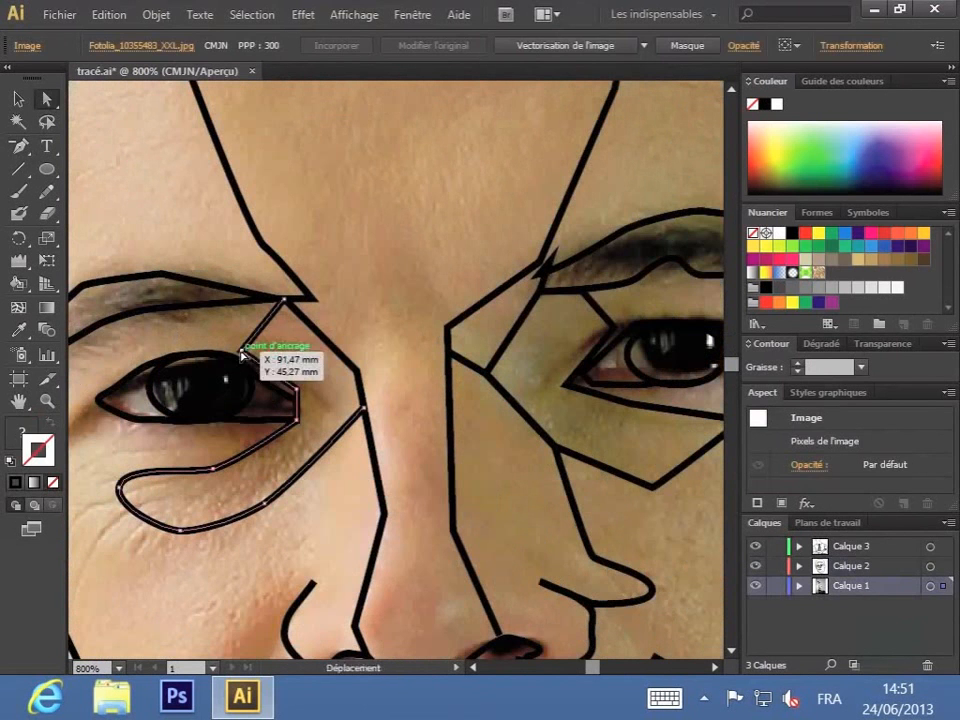
{"action": "left_click_drag", "start_coordinate": [243, 352], "coordinate": [238, 358]}
{"action": "left_click", "coordinate": [311, 372]}
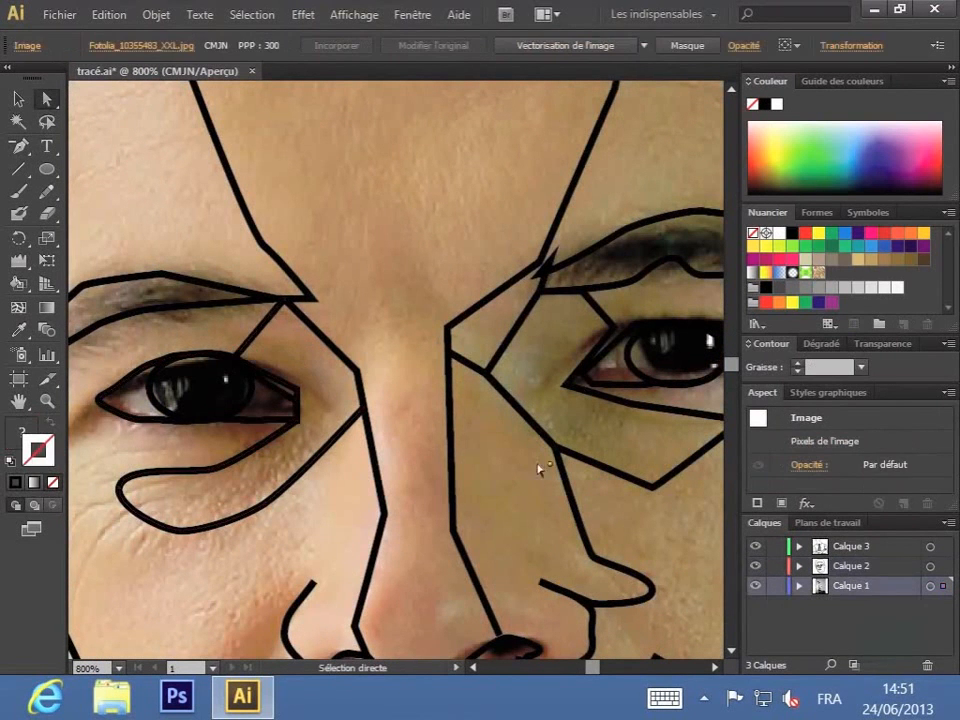
{"action": "left_click", "coordinate": [301, 395]}
{"action": "left_click", "coordinate": [177, 45]}
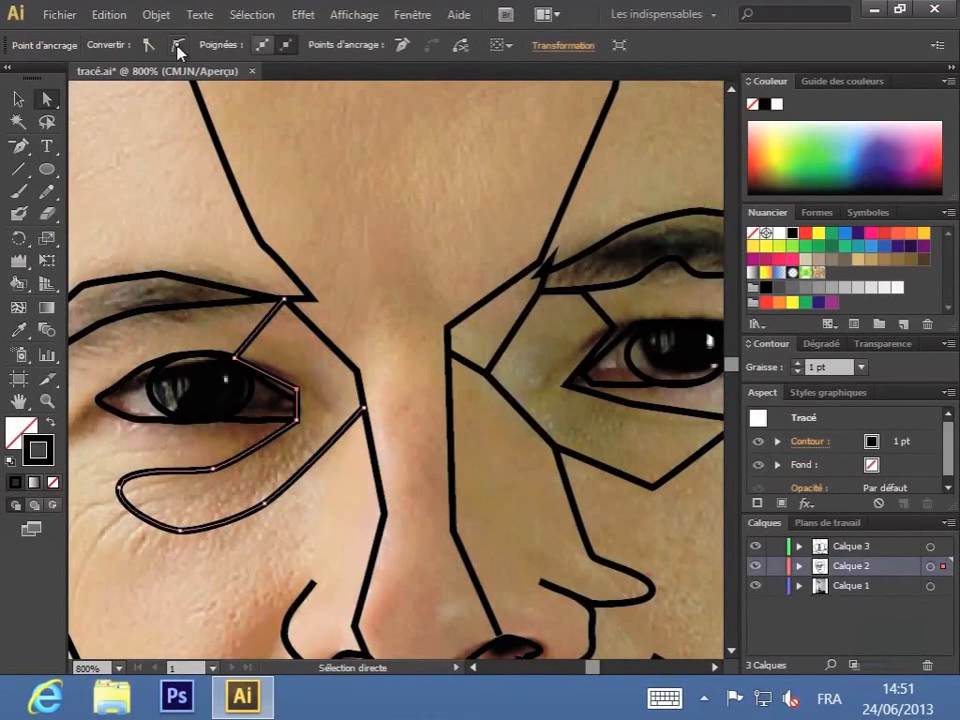
{"action": "left_click", "coordinate": [500, 465]}
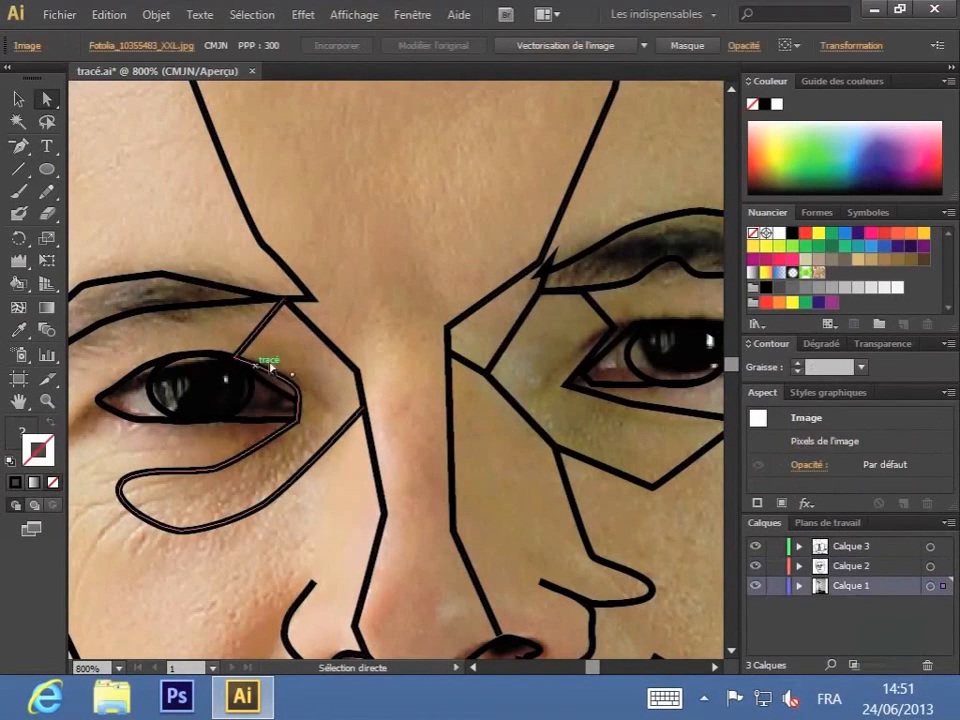
Step: Delete the extra anchor point near the left-hand eye outline's inner corner and adjust the remaining handle to round the lid
{"action": "left_click", "coordinate": [284, 397]}
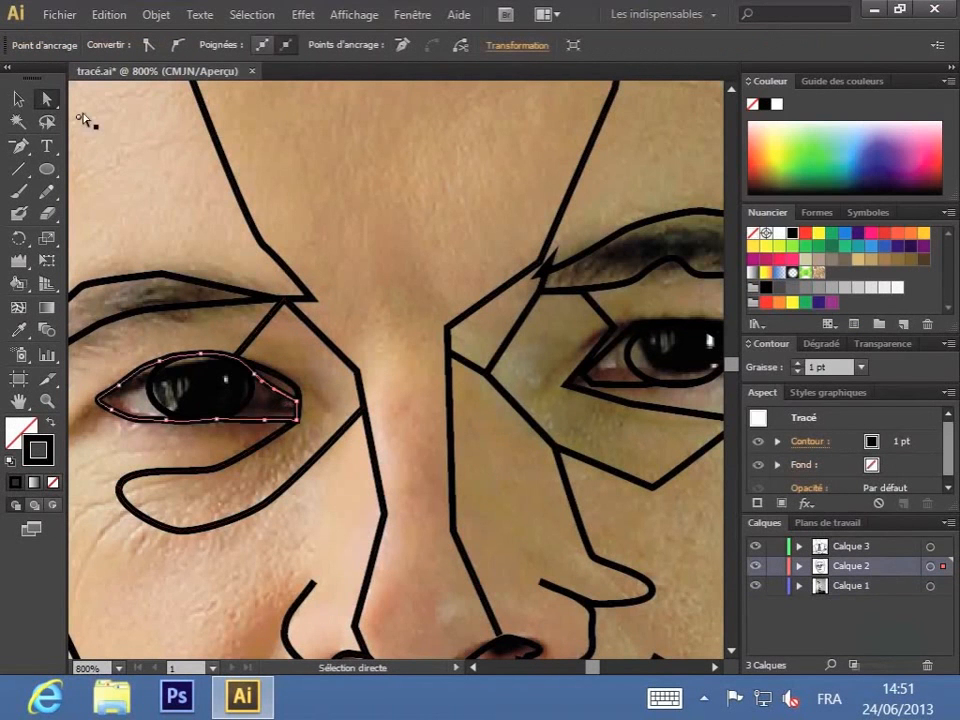
{"action": "left_click", "coordinate": [18, 148]}
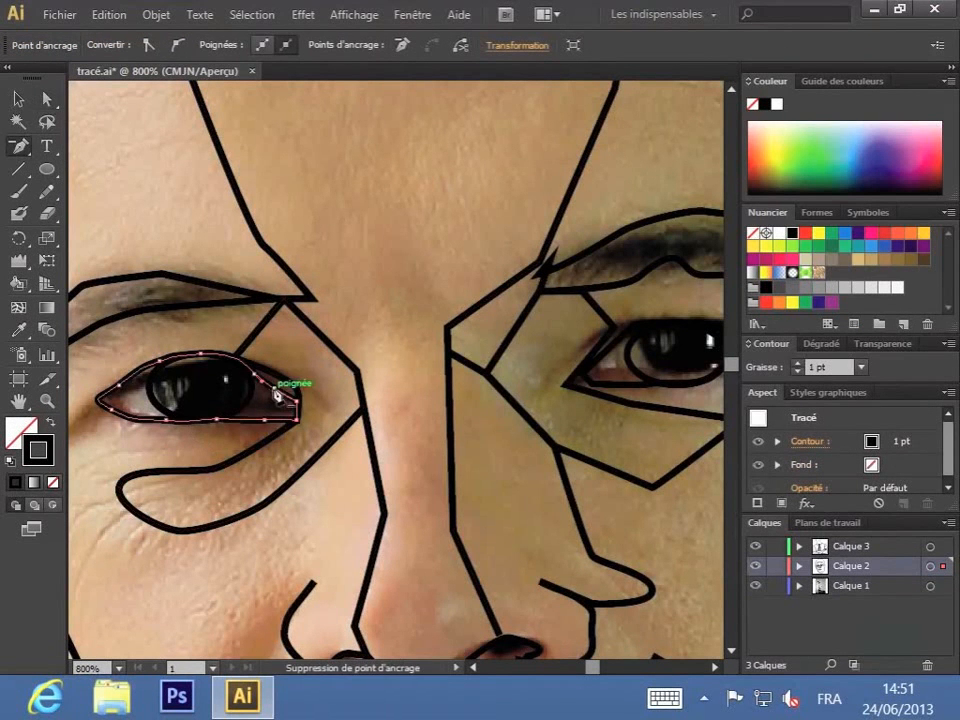
{"action": "left_click", "coordinate": [279, 392]}
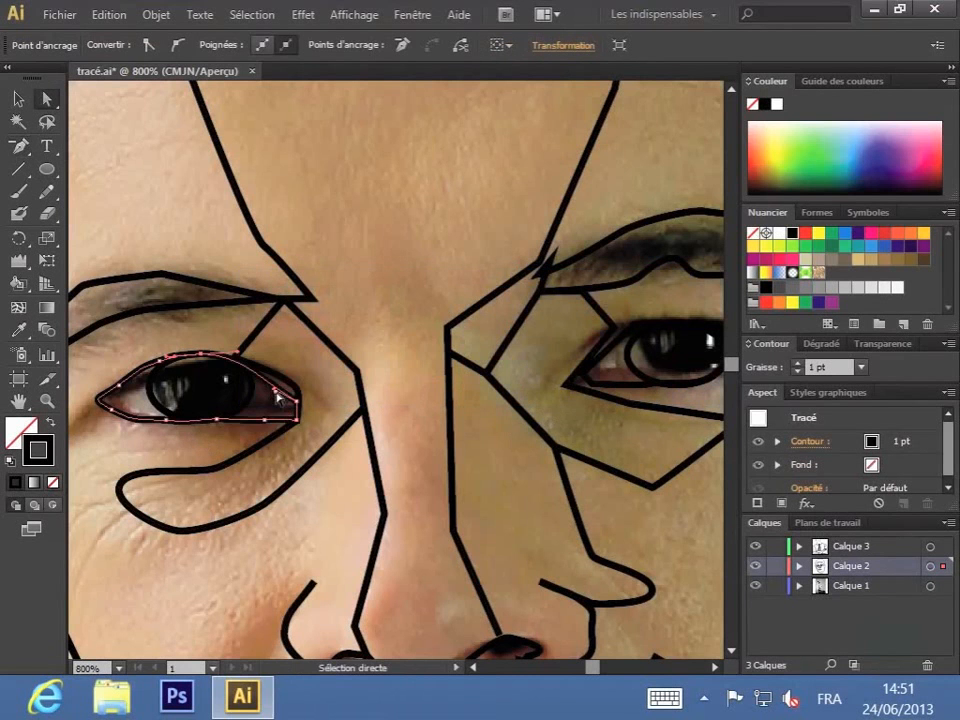
{"action": "left_click_drag", "start_coordinate": [278, 391], "coordinate": [288, 381]}
Step: Reshape the right-hand eye's outline, iris and inner corner by moving their anchor points to follow the photo
{"action": "key", "text": "space"}
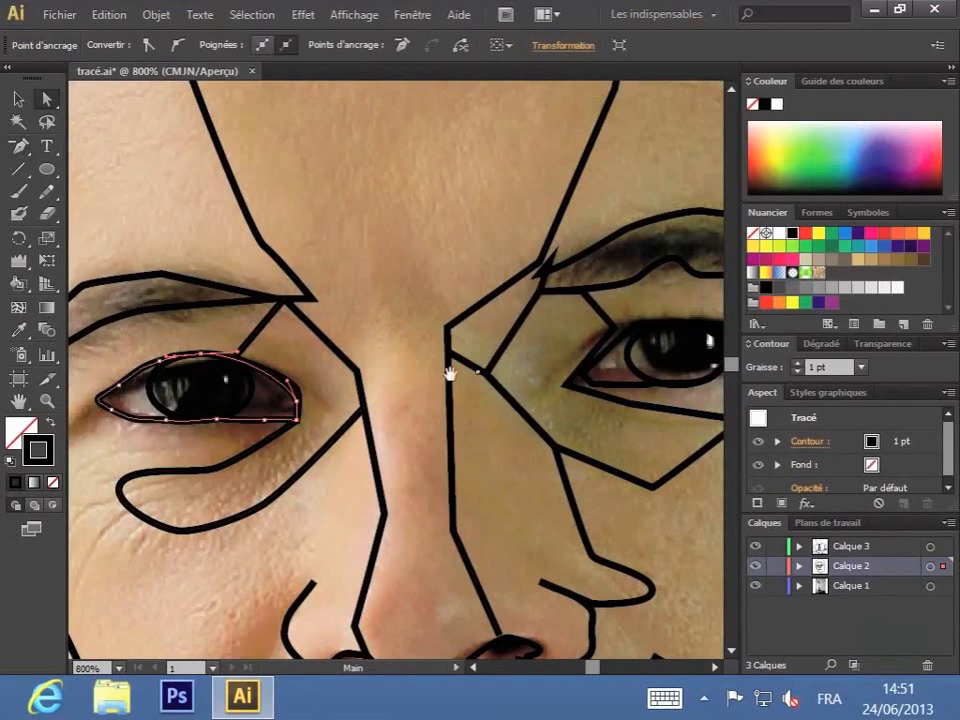
{"action": "left_click_drag", "start_coordinate": [555, 382], "coordinate": [349, 377]}
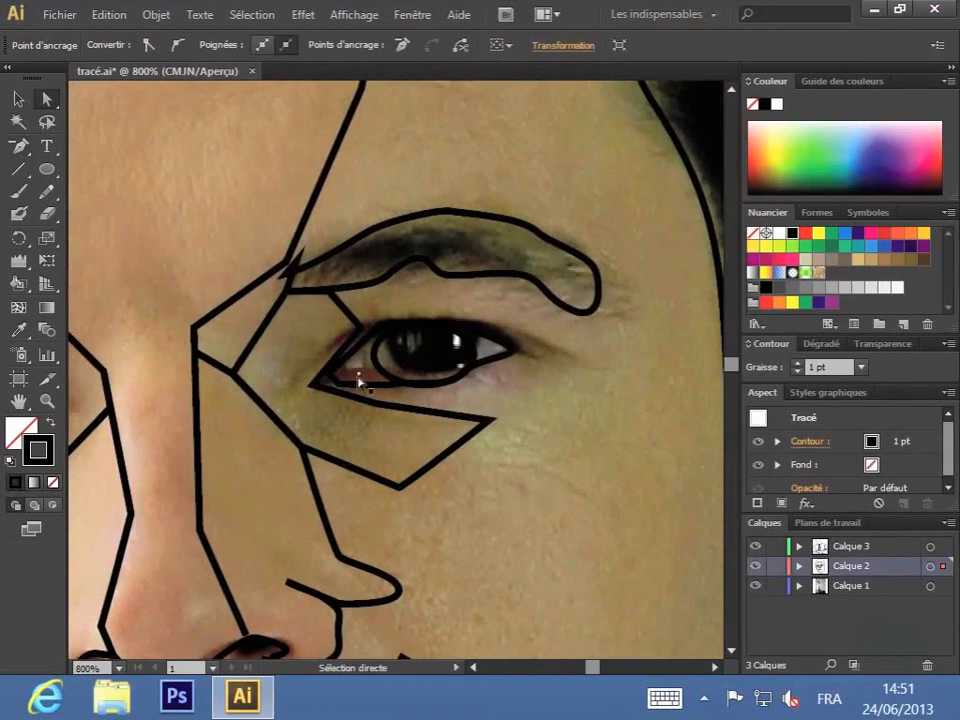
{"action": "left_click", "coordinate": [377, 317]}
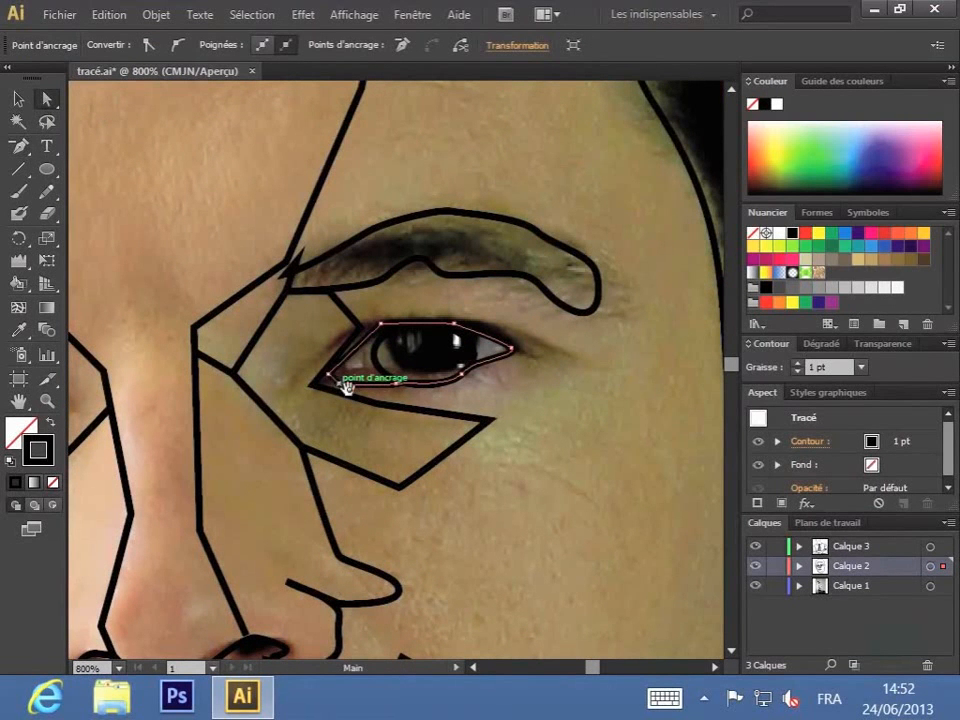
{"action": "mouse_move", "coordinate": [315, 387]}
{"action": "left_mouse_down"}
{"action": "mouse_move", "coordinate": [330, 378]}
{"action": "mouse_move", "coordinate": [321, 387]}
{"action": "left_mouse_up"}
{"action": "left_click", "coordinate": [338, 387]}
{"action": "left_click", "coordinate": [427, 389]}
{"action": "left_click_drag", "start_coordinate": [428, 390], "coordinate": [428, 383]}
{"action": "left_click_drag", "start_coordinate": [374, 351], "coordinate": [399, 381]}
{"action": "left_click", "coordinate": [424, 385]}
{"action": "left_click", "coordinate": [457, 367]}
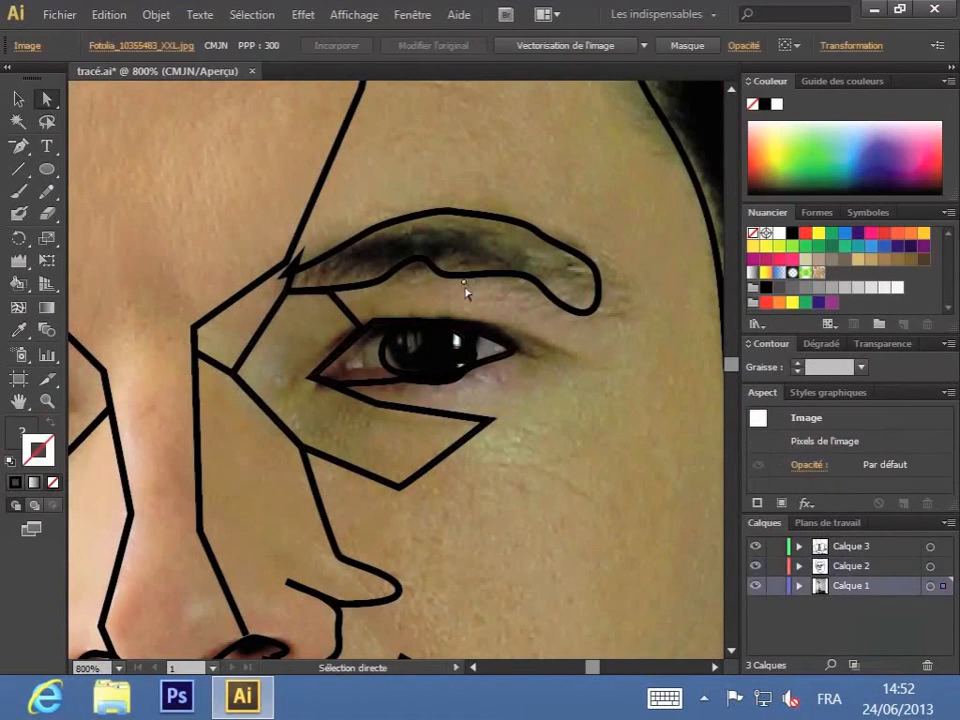
Step: Reshape the lower edge and outer end of the right-hand eyebrow path by adjusting its anchor points and handles
{"action": "left_click", "coordinate": [422, 260]}
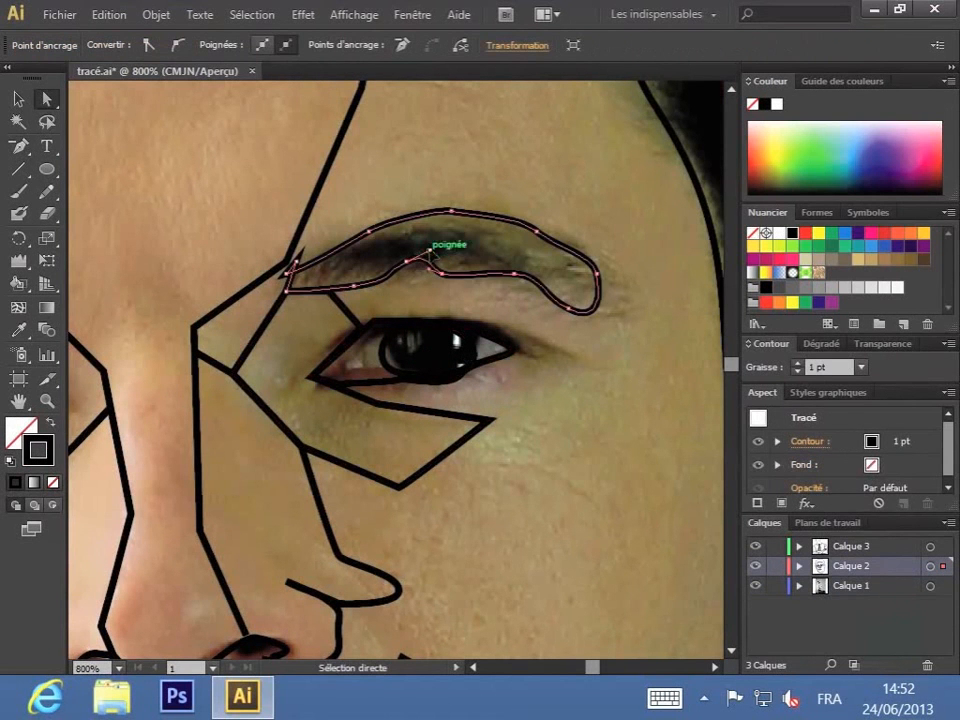
{"action": "left_click_drag", "start_coordinate": [430, 251], "coordinate": [596, 323]}
{"action": "left_click", "coordinate": [572, 306]}
{"action": "left_click", "coordinate": [611, 323]}
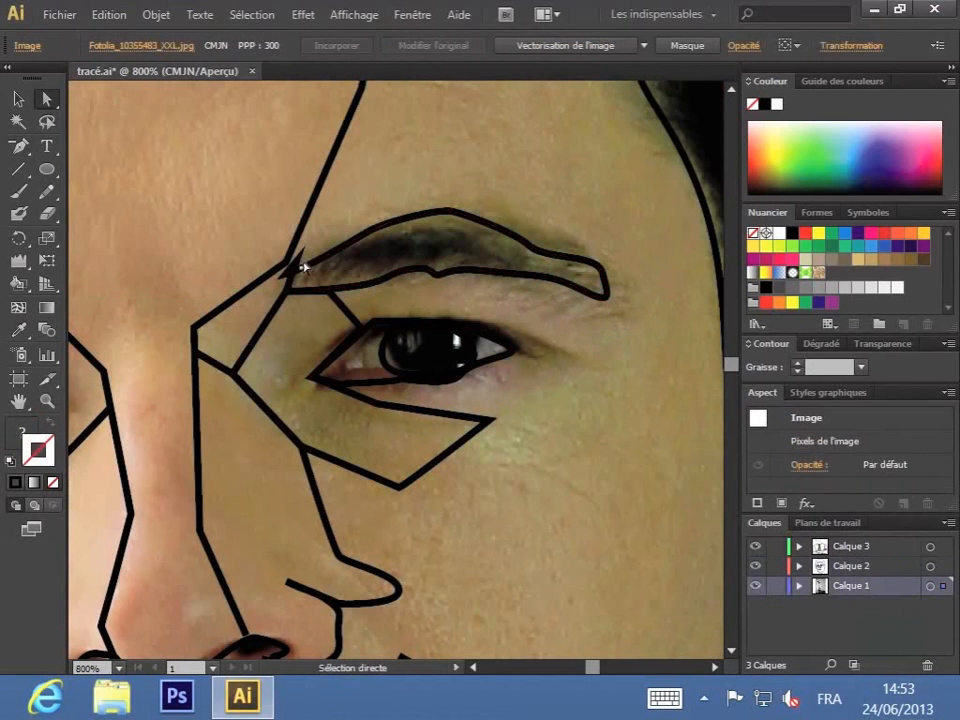
Step: Move the inner upper anchor point of the right-hand eyebrow path to meet the forehead line, removing the stray spike
{"action": "left_click", "coordinate": [303, 267]}
{"action": "mouse_move", "coordinate": [300, 262]}
{"action": "left_mouse_down"}
{"action": "mouse_move", "coordinate": [289, 281]}
{"action": "mouse_move", "coordinate": [287, 262]}
{"action": "left_mouse_up"}
{"action": "left_click", "coordinate": [331, 229]}
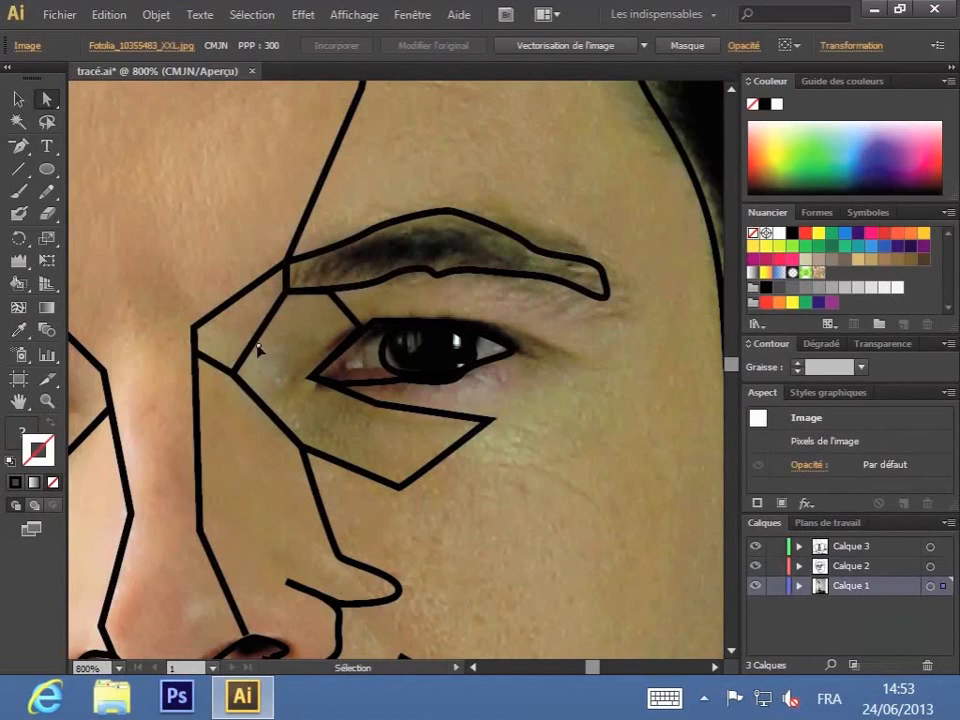
Step: Make the Calque 2 layer active and select the hair outline path at the top of the head
{"action": "key", "text": "ctrl+minus"}
{"action": "key", "text": "ctrl+minus"}
{"action": "key", "text": "ctrl+minus"}
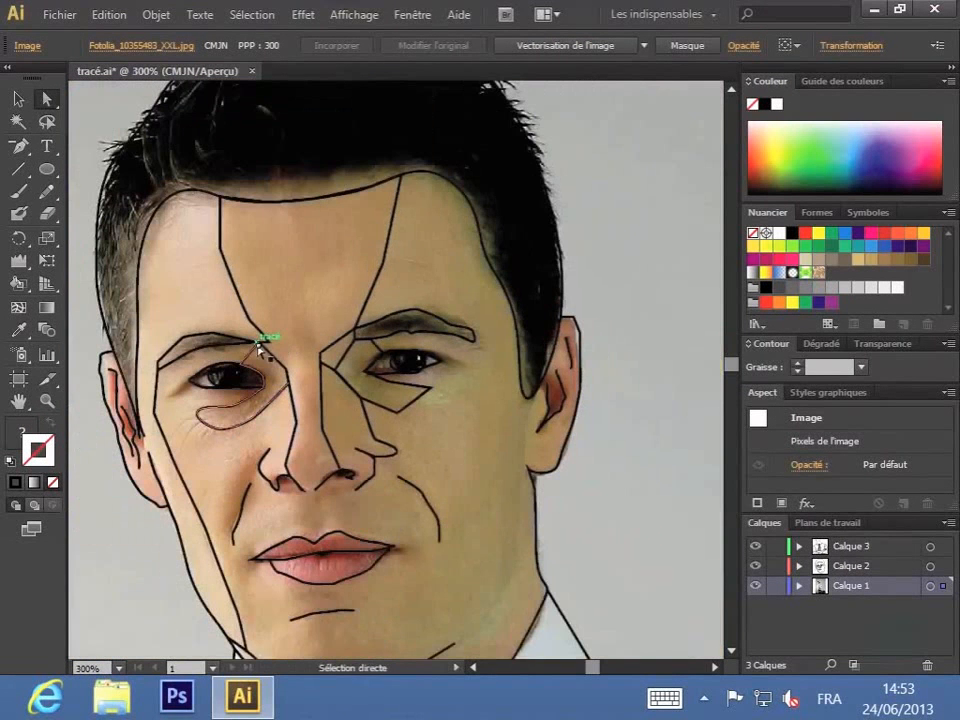
{"action": "key", "text": "space"}
{"action": "left_click_drag", "start_coordinate": [356, 569], "coordinate": [343, 392]}
{"action": "left_click_drag", "start_coordinate": [364, 306], "coordinate": [466, 622]}
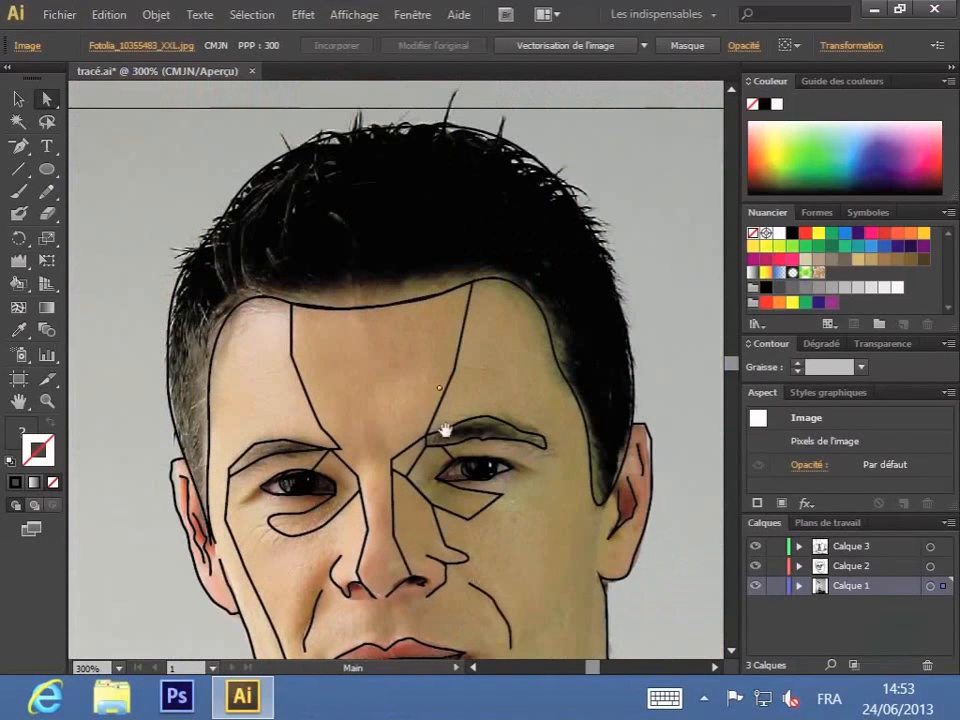
{"action": "left_click_drag", "start_coordinate": [350, 238], "coordinate": [361, 289]}
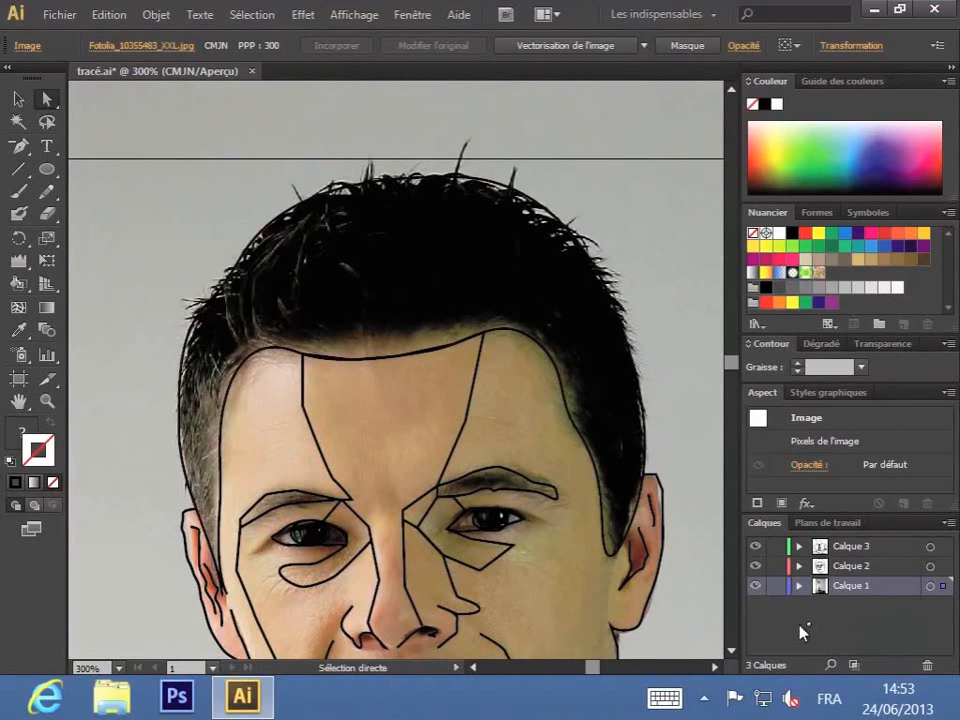
{"action": "left_click", "coordinate": [826, 567]}
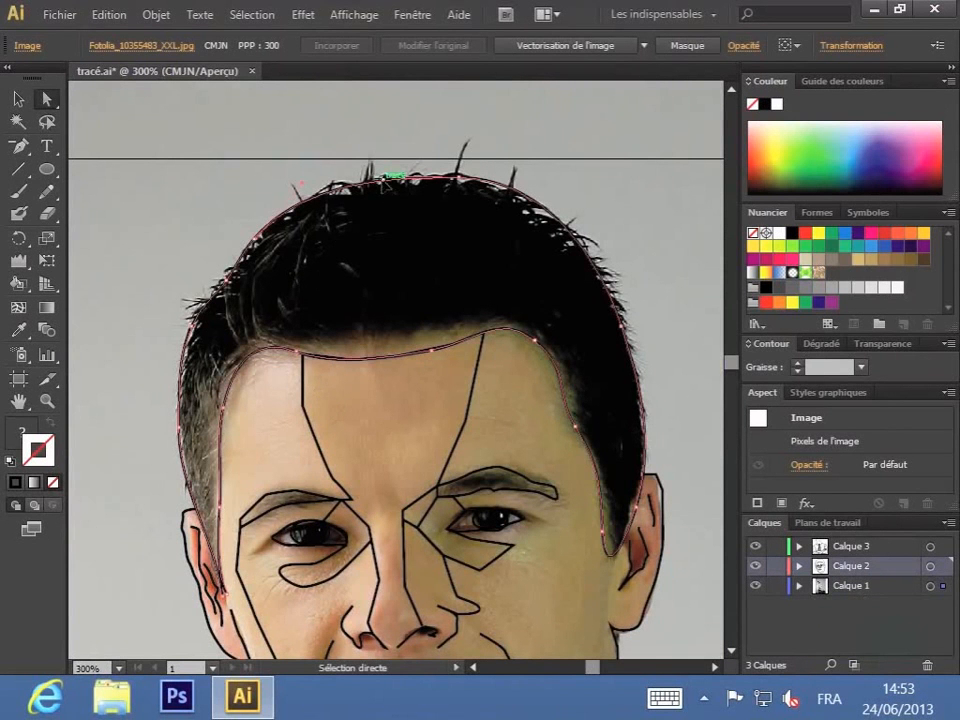
{"action": "left_click", "coordinate": [395, 177]}
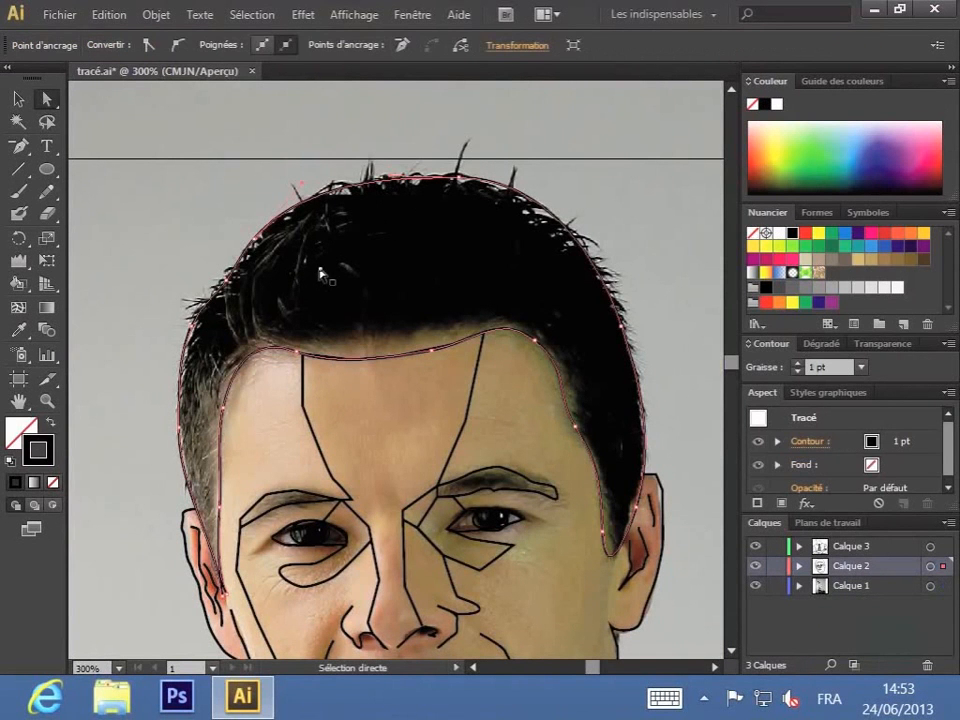
Step: Hide the Calque 1 photo layer to leave only the line tracing around the hair in view
{"action": "key", "text": "v"}
{"action": "key", "text": "ctrl+plus"}
{"action": "key", "text": "ctrl+plus"}
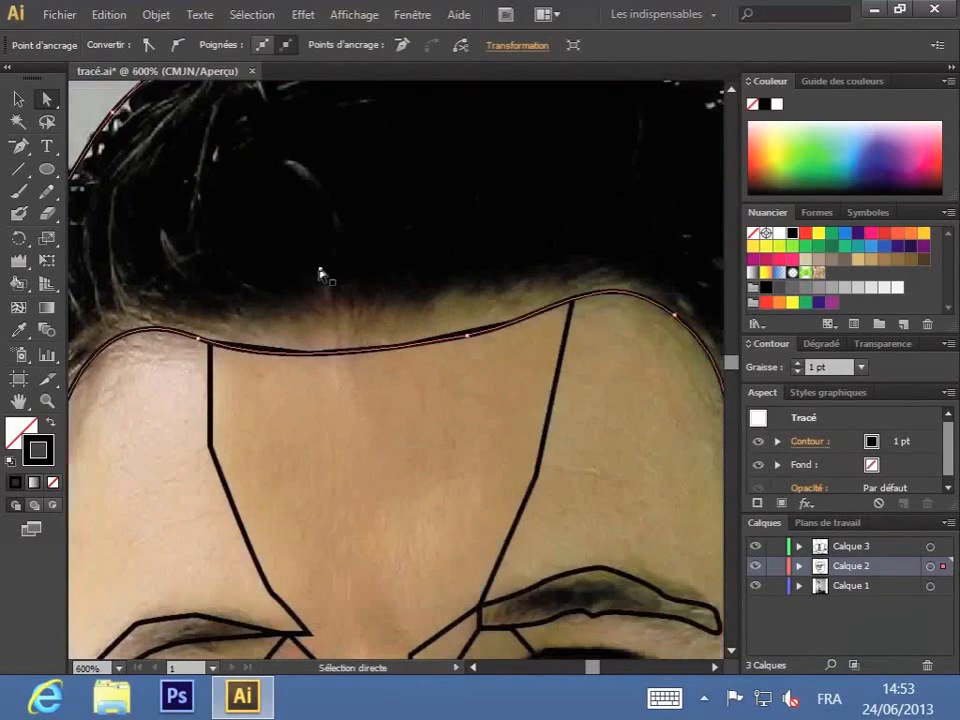
{"action": "left_click_drag", "start_coordinate": [176, 188], "coordinate": [386, 268]}
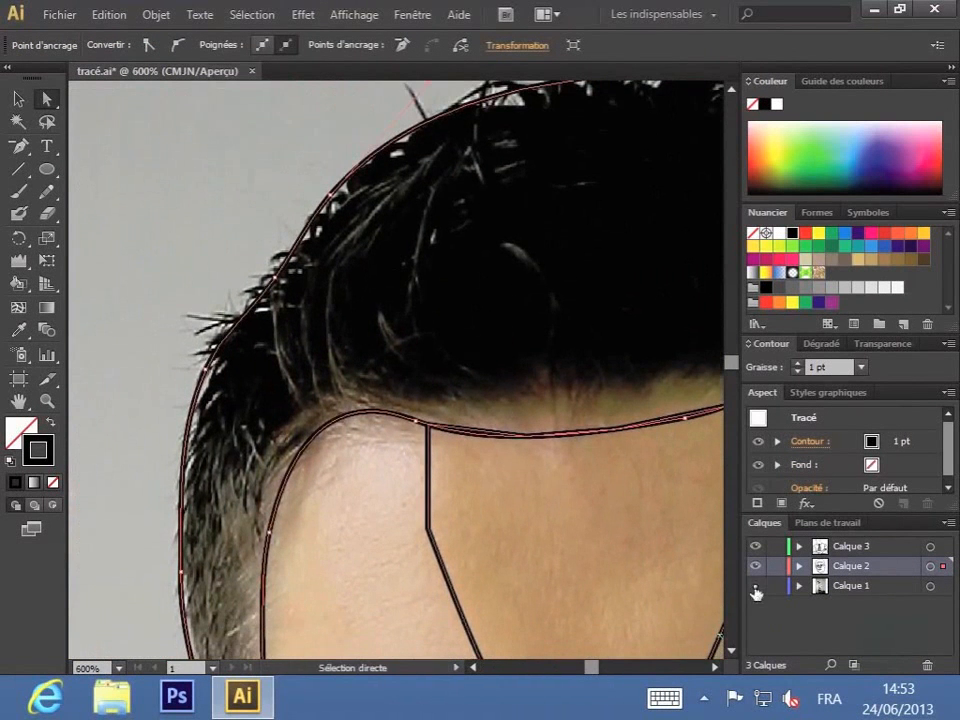
{"action": "left_click", "coordinate": [755, 586]}
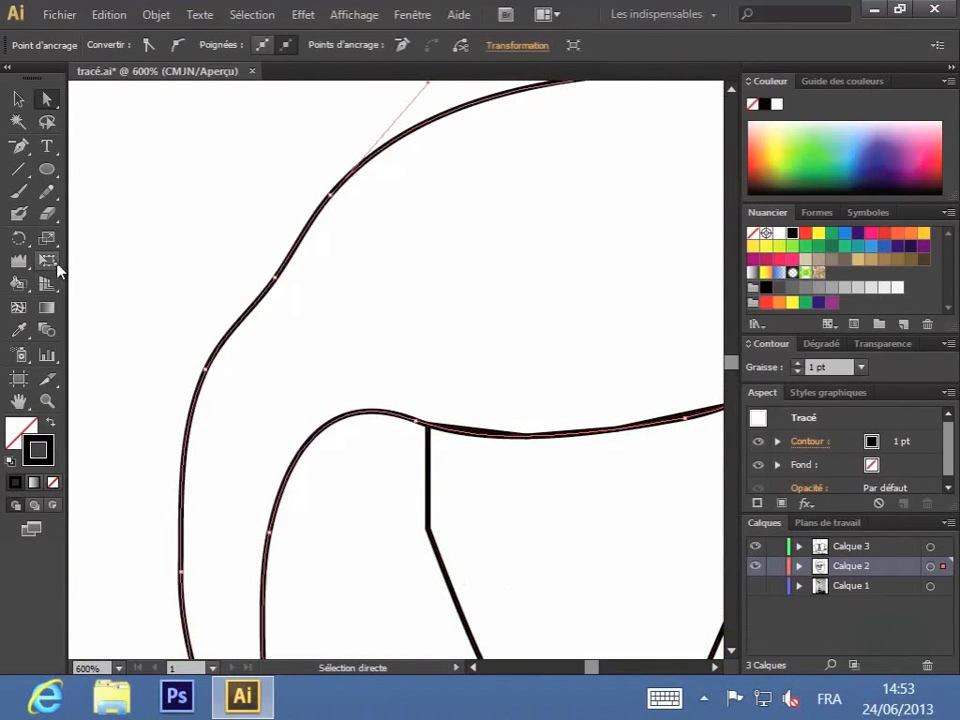
Step: Deform the upper-left and crown of the hair outline into strands with the Festons tool, undoing the stroke along the left-hand side
{"action": "left_click", "coordinate": [22, 266]}
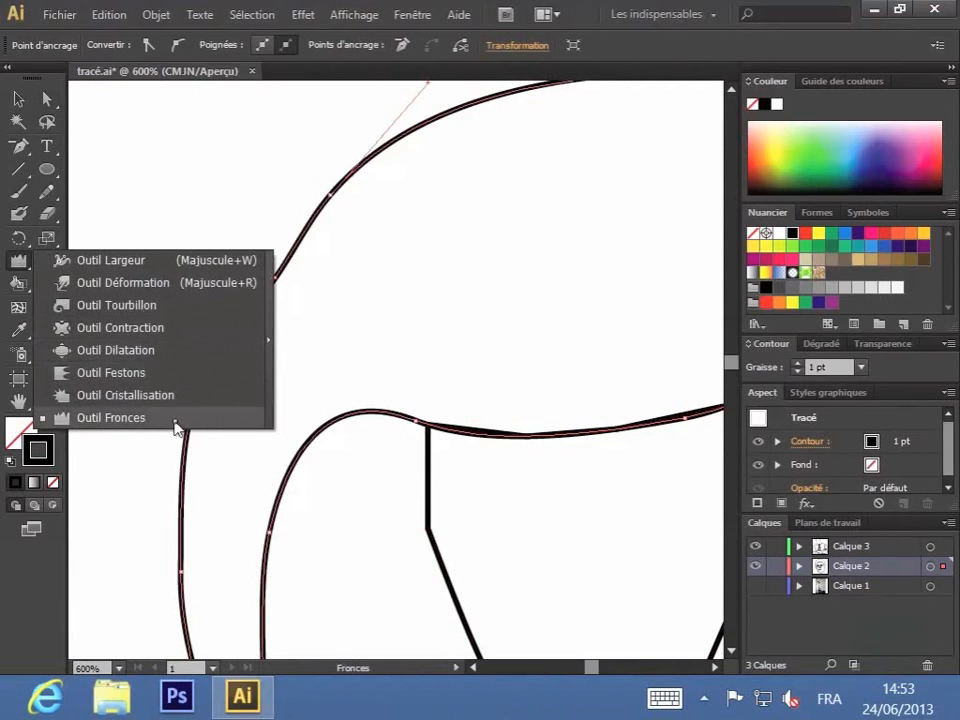
{"action": "left_click", "coordinate": [111, 372]}
{"action": "mouse_move", "coordinate": [334, 266]}
{"action": "left_mouse_down"}
{"action": "mouse_move", "coordinate": [366, 219]}
{"action": "mouse_move", "coordinate": [318, 204]}
{"action": "mouse_move", "coordinate": [244, 144]}
{"action": "mouse_move", "coordinate": [252, 136]}
{"action": "left_mouse_up"}
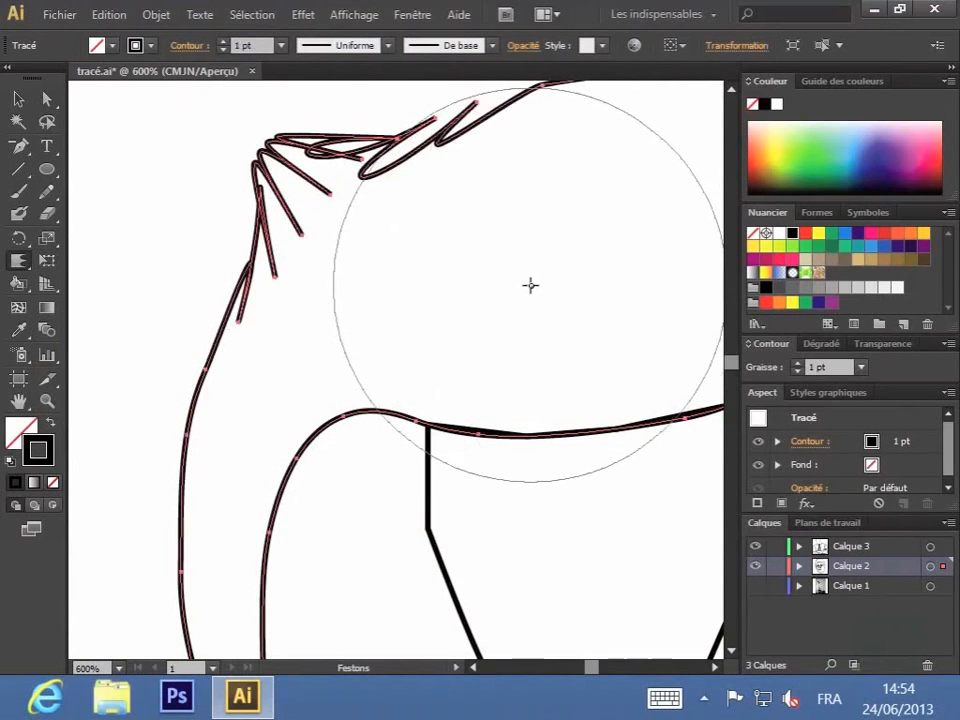
{"action": "key", "text": "ctrl"}
{"action": "key", "text": "ctrl+minus"}
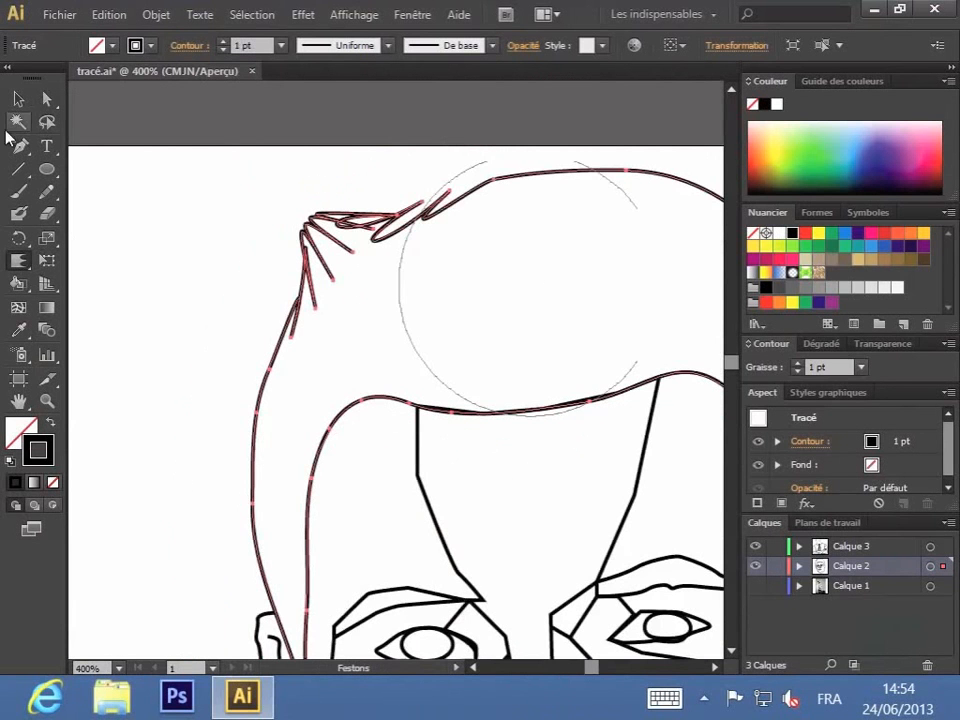
{"action": "mouse_move", "coordinate": [490, 231]}
{"action": "left_mouse_down"}
{"action": "mouse_move", "coordinate": [461, 227]}
{"action": "mouse_move", "coordinate": [446, 167]}
{"action": "mouse_move", "coordinate": [579, 180]}
{"action": "mouse_move", "coordinate": [596, 150]}
{"action": "left_mouse_up"}
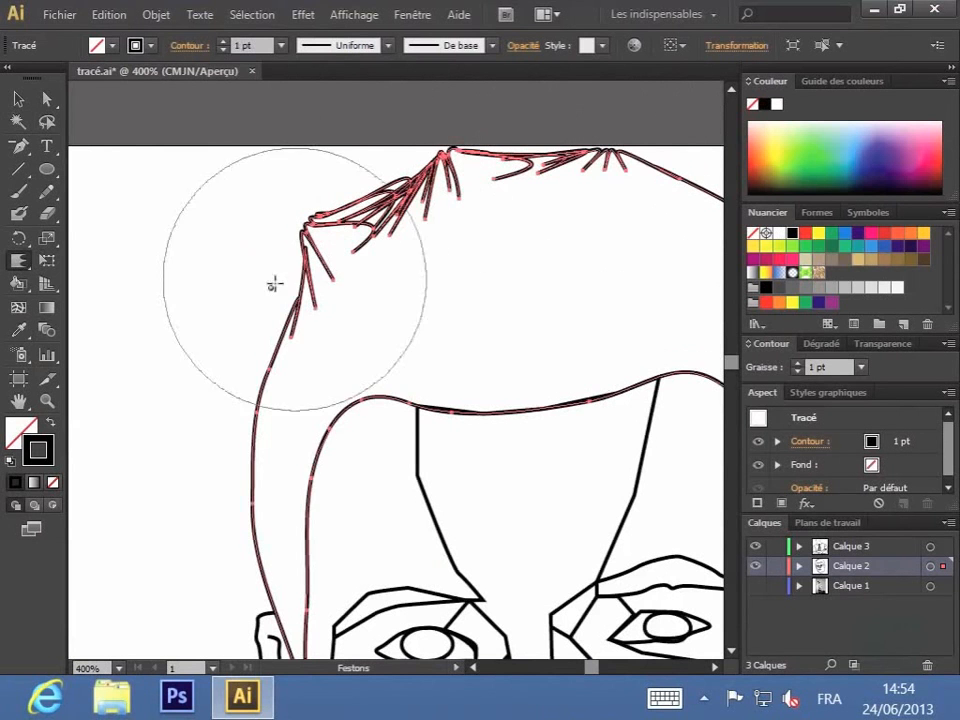
{"action": "left_click_drag", "start_coordinate": [271, 373], "coordinate": [241, 365]}
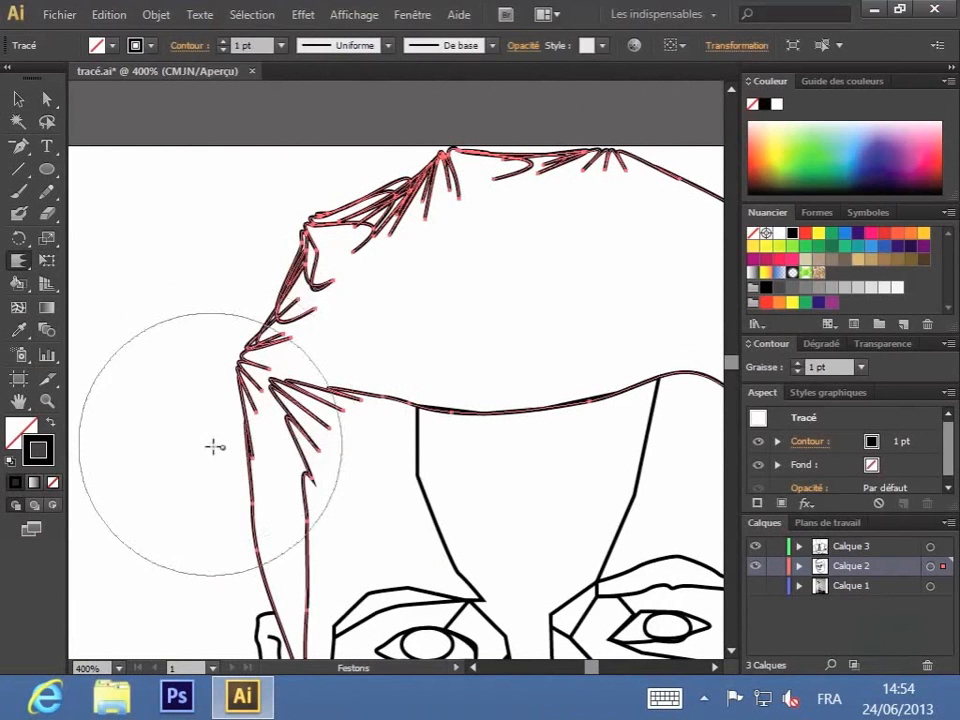
{"action": "key", "text": "ctrl+z"}
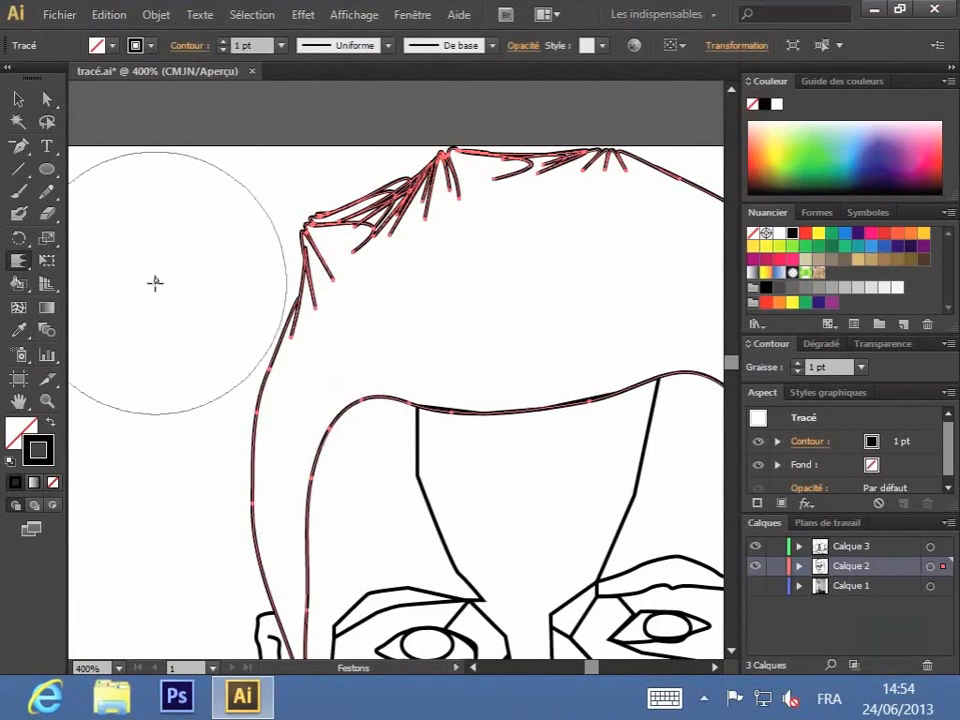
Step: Set the Festons brush to 16 mm wide with a matching height and deform the hair outline's left-hand side into fine strands
{"action": "key", "text": "Return"}
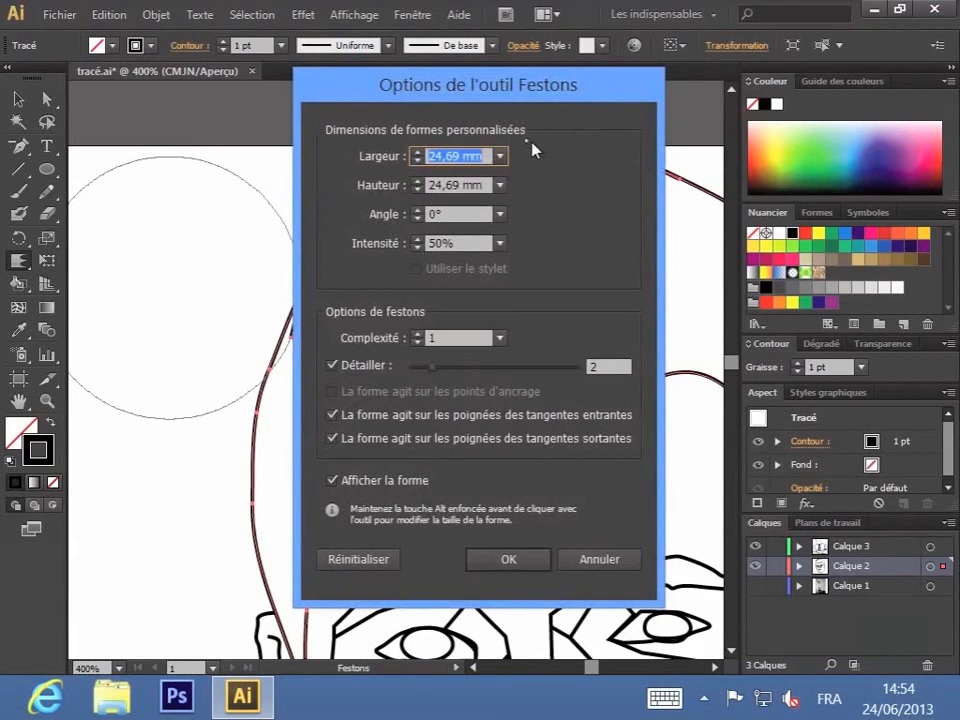
{"action": "left_click", "coordinate": [419, 161]}
{"action": "left_click", "coordinate": [418, 161]}
{"action": "left_click", "coordinate": [418, 161]}
{"action": "left_click", "coordinate": [418, 161]}
{"action": "left_click", "coordinate": [418, 190]}
{"action": "left_click", "coordinate": [418, 190]}
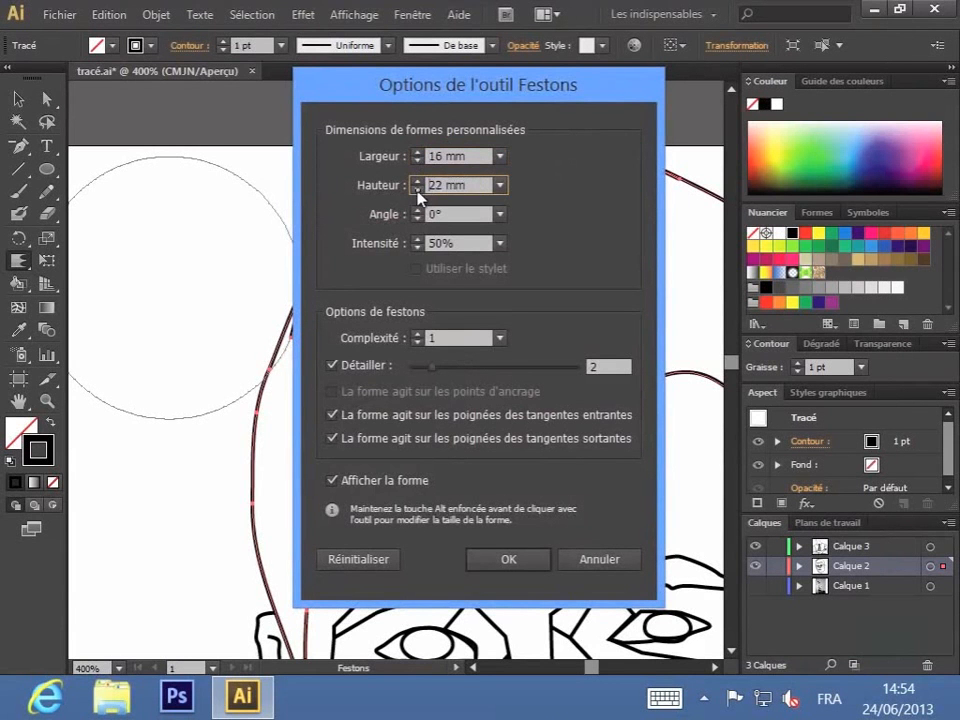
{"action": "left_click", "coordinate": [418, 190]}
{"action": "left_click", "coordinate": [418, 190]}
{"action": "left_click", "coordinate": [418, 190]}
{"action": "left_click", "coordinate": [418, 190]}
{"action": "left_click", "coordinate": [418, 190]}
{"action": "left_click", "coordinate": [514, 561]}
{"action": "mouse_move", "coordinate": [261, 347]}
{"action": "left_mouse_down"}
{"action": "mouse_move", "coordinate": [258, 300]}
{"action": "mouse_move", "coordinate": [257, 368]}
{"action": "left_mouse_up"}
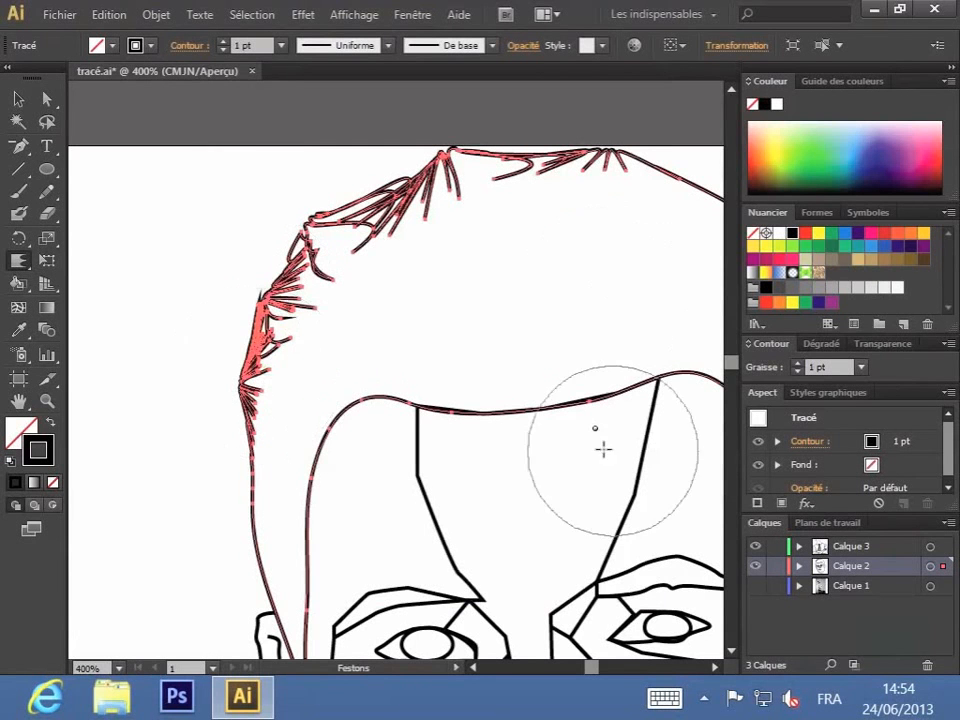
Step: Roughen the right-hand side of the hair outline into spiky strands with the Cristallisation tool
{"action": "key", "text": "space"}
{"action": "left_click_drag", "start_coordinate": [613, 279], "coordinate": [322, 327]}
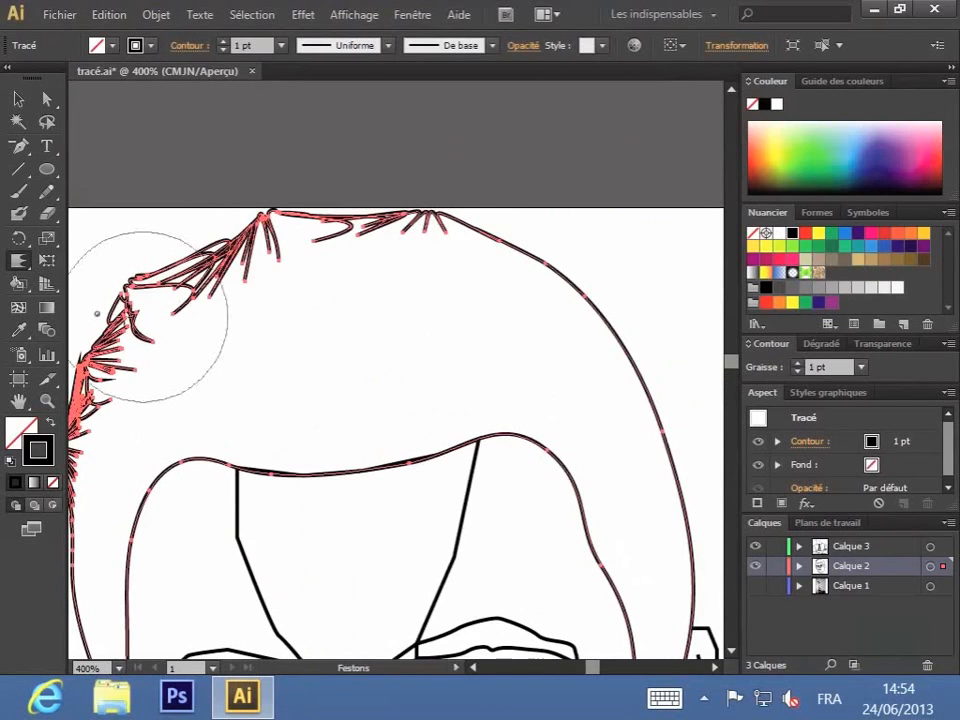
{"action": "left_click", "coordinate": [18, 260]}
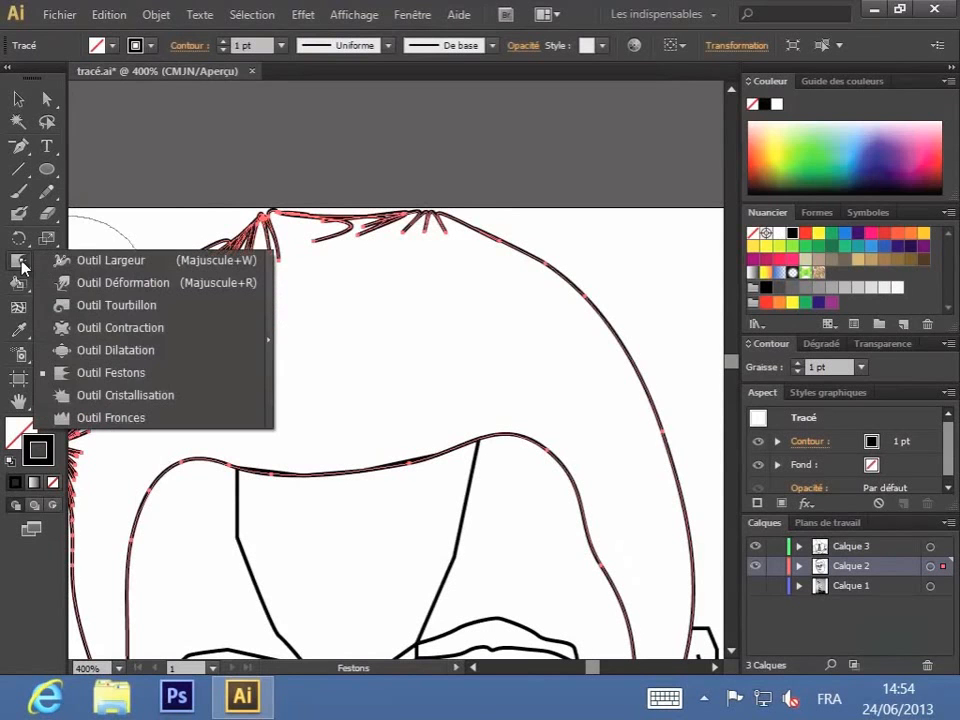
{"action": "left_click", "coordinate": [172, 395]}
{"action": "mouse_move", "coordinate": [546, 259]}
{"action": "left_mouse_down"}
{"action": "mouse_move", "coordinate": [566, 243]}
{"action": "mouse_move", "coordinate": [598, 343]}
{"action": "mouse_move", "coordinate": [617, 358]}
{"action": "mouse_move", "coordinate": [645, 431]}
{"action": "mouse_move", "coordinate": [553, 246]}
{"action": "left_mouse_up"}
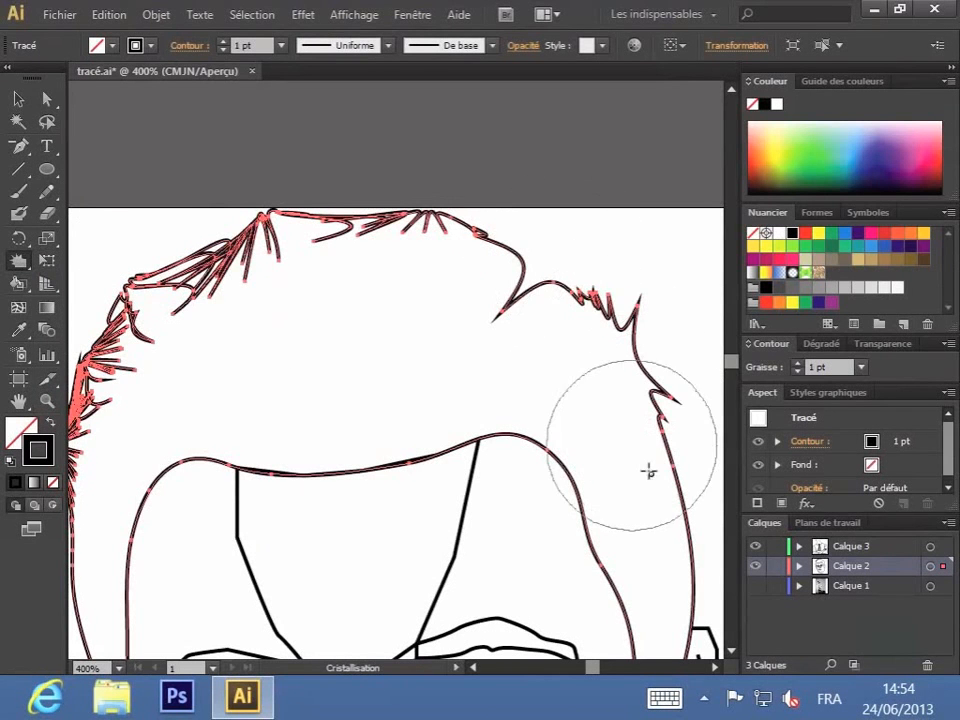
{"action": "left_click_drag", "start_coordinate": [649, 471], "coordinate": [701, 482]}
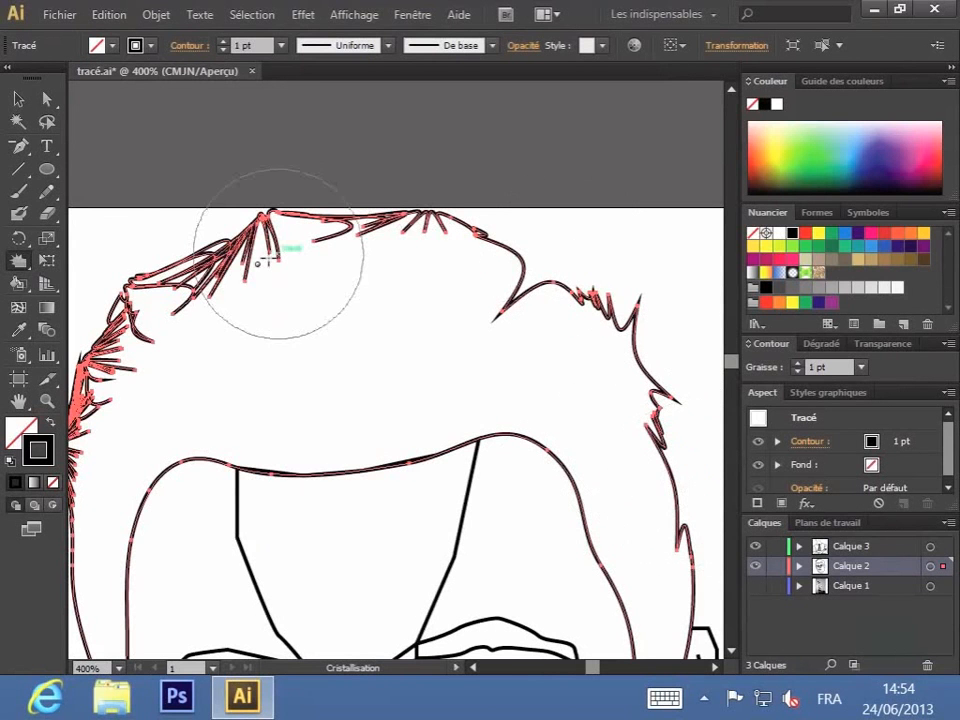
Step: Wrinkle the inner hairline above the forehead and along both temples with the Fronces tool
{"action": "left_click", "coordinate": [18, 265]}
{"action": "left_click", "coordinate": [152, 419]}
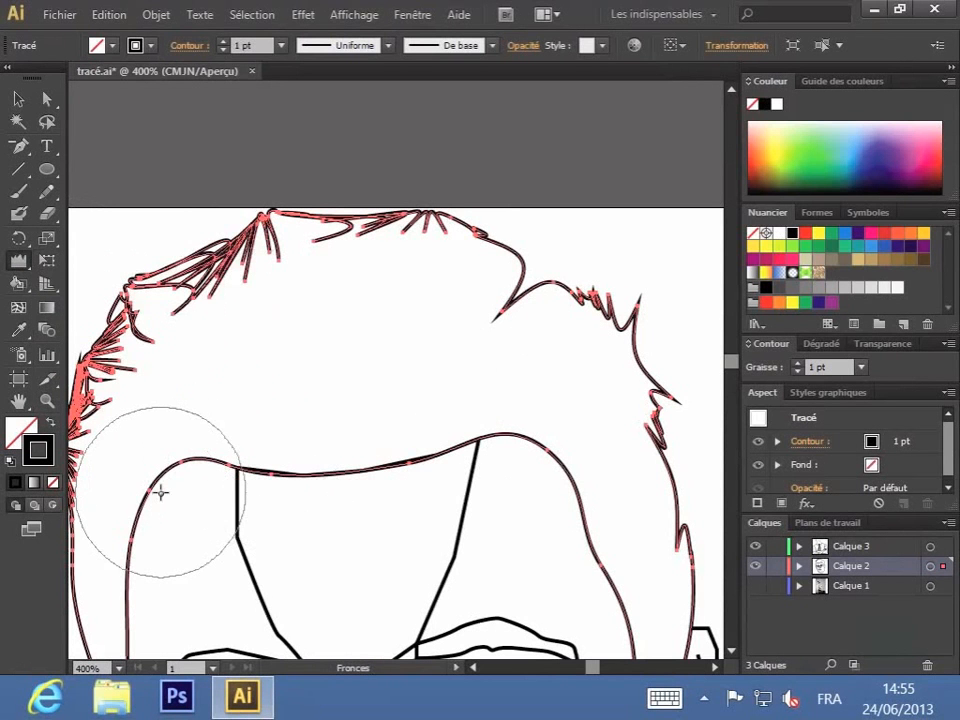
{"action": "left_click_drag", "start_coordinate": [435, 480], "coordinate": [449, 452]}
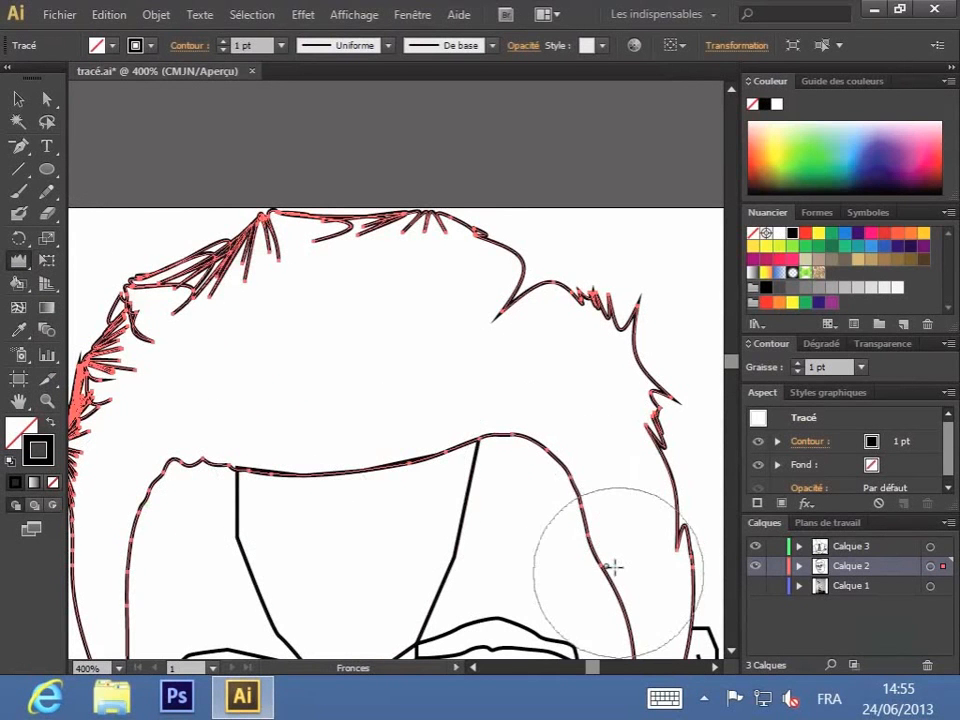
{"action": "left_click_drag", "start_coordinate": [557, 460], "coordinate": [560, 458]}
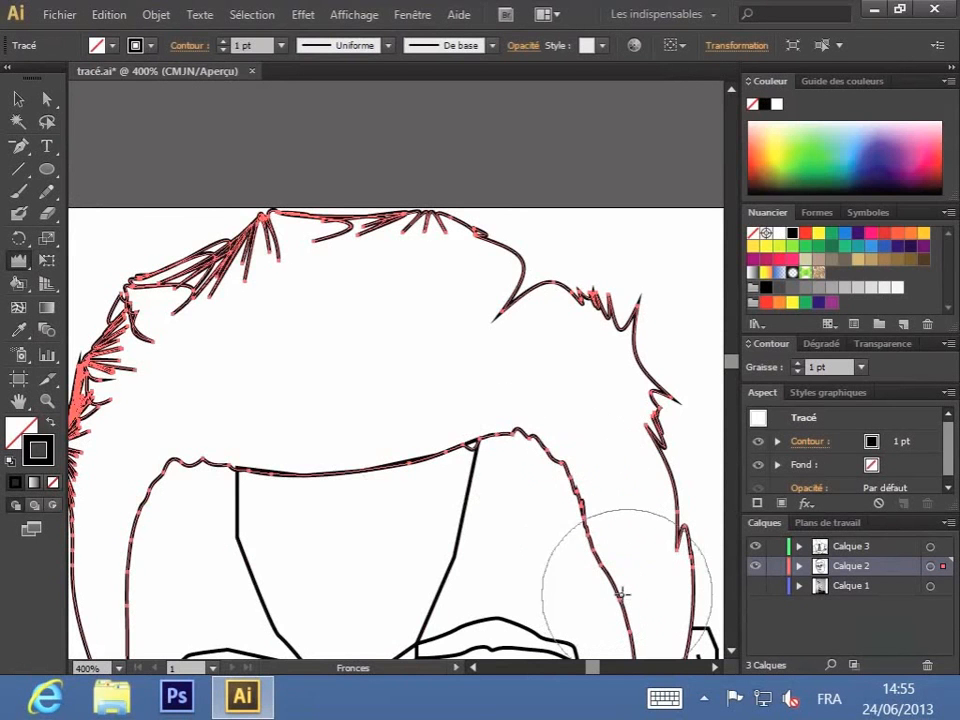
Step: Move the anchor point of the deep notch in the hair's upper-right outline outward with Direct Selection, then deselect the outline
{"action": "key", "text": "ctrl+minus"}
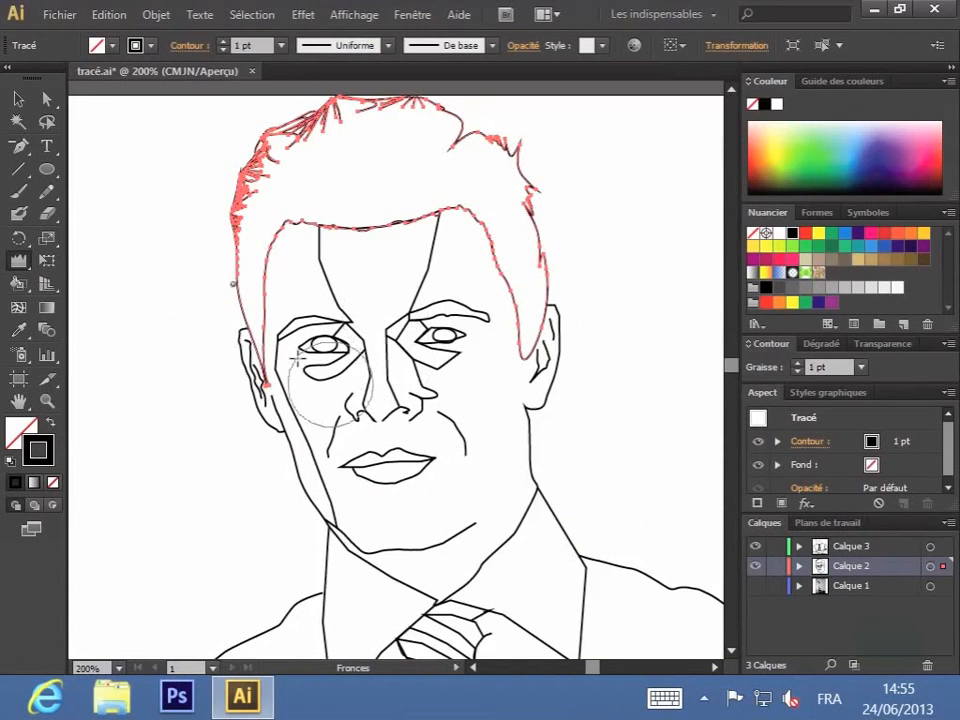
{"action": "left_click", "coordinate": [46, 99]}
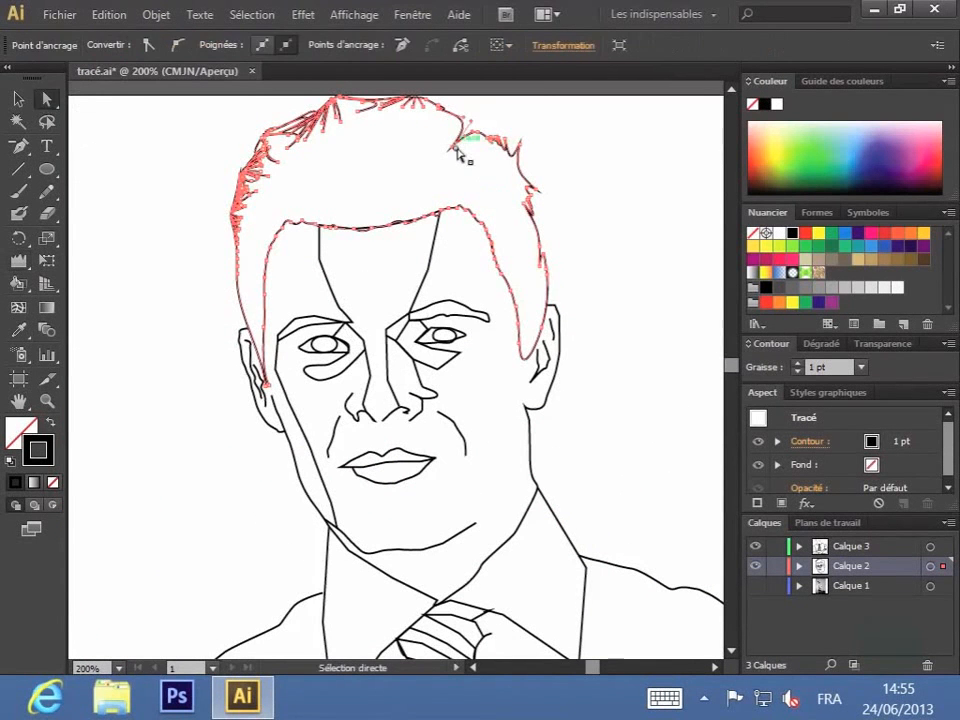
{"action": "left_click_drag", "start_coordinate": [456, 150], "coordinate": [491, 130]}
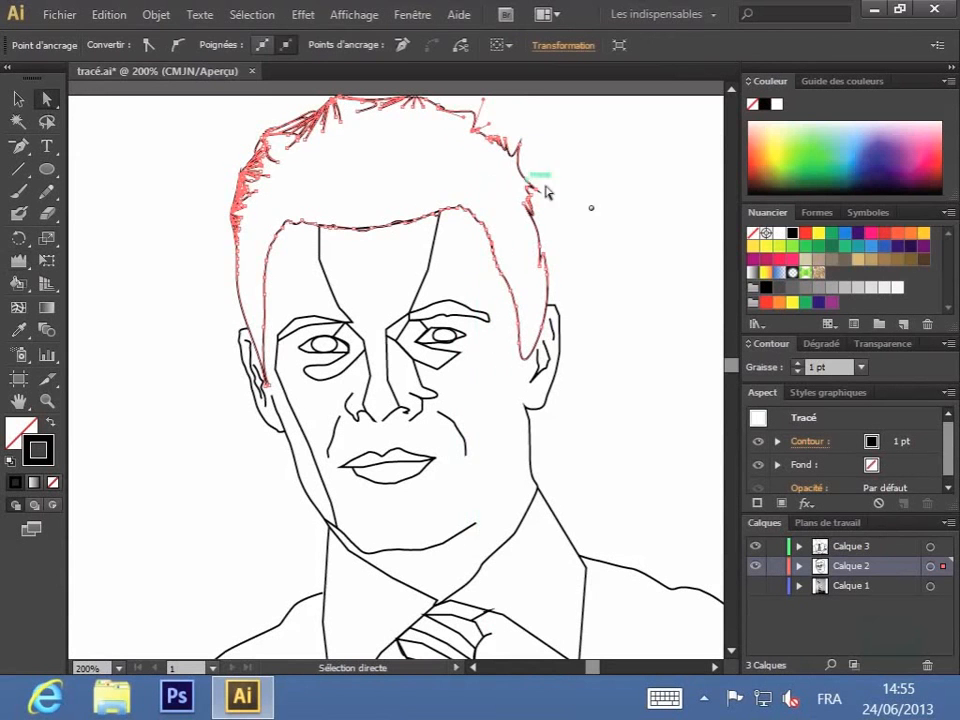
{"action": "left_click", "coordinate": [624, 253]}
{"action": "left_click_drag", "start_coordinate": [563, 357], "coordinate": [541, 360]}
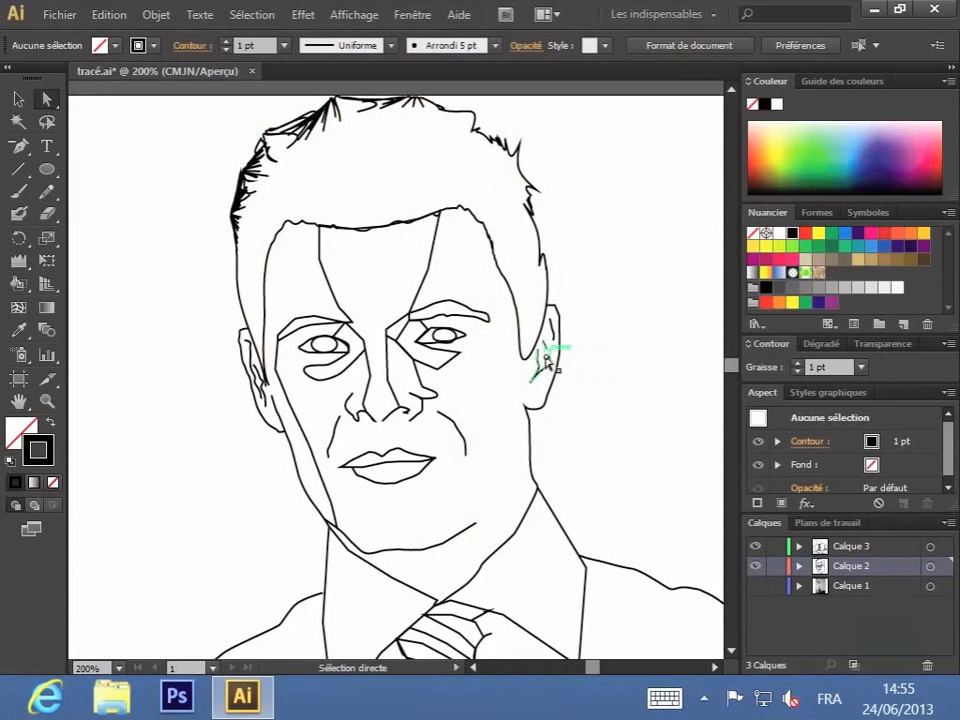